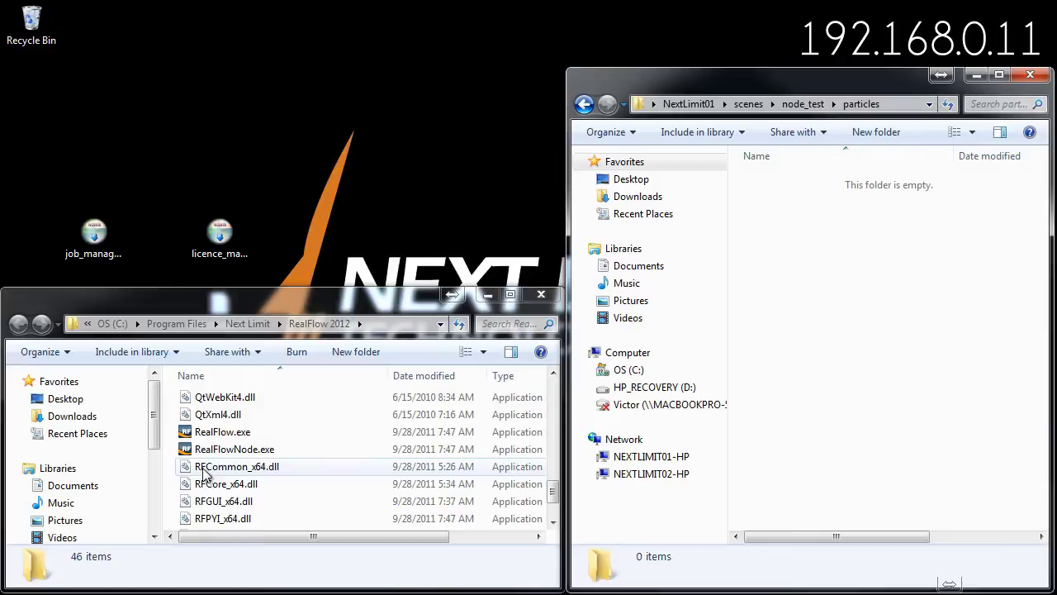
Step: Open a command window at the RealFlow 2012 program folder from its Explorer context menu
left_click(174, 493)
right_click(173, 494, "shift")
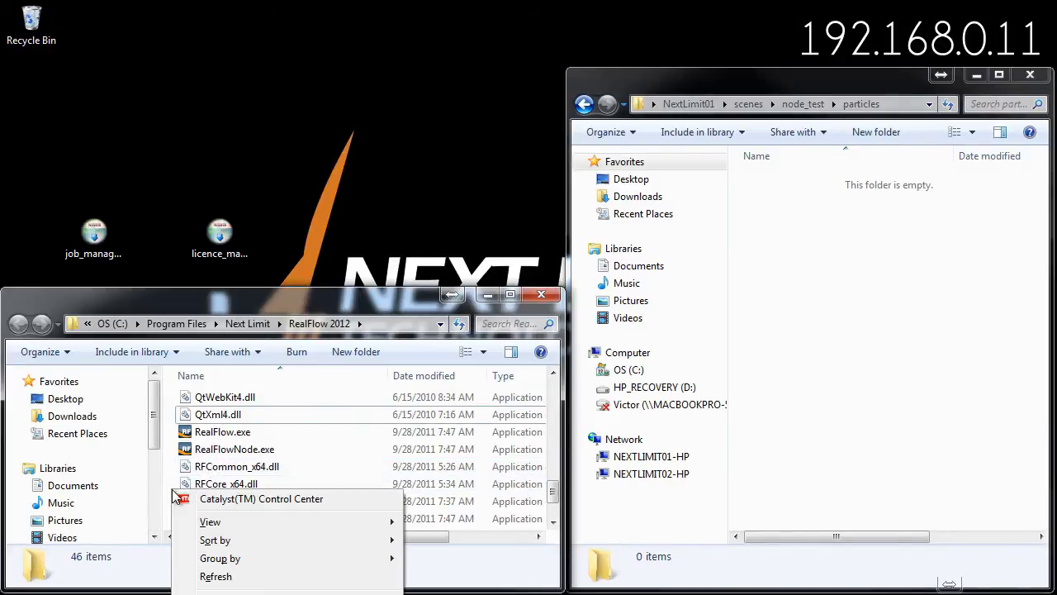
left_click(259, 578)
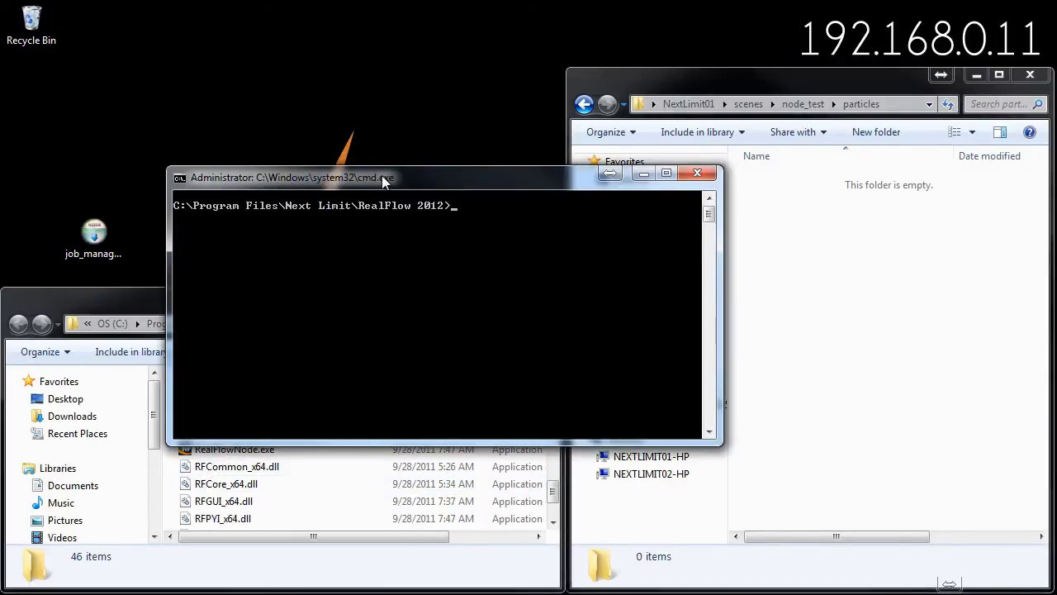
Step: Build the RealFlowNode.exe command with the node_test.flw scene path, and open the particles folder
left_click_drag(375, 177, 221, 23)
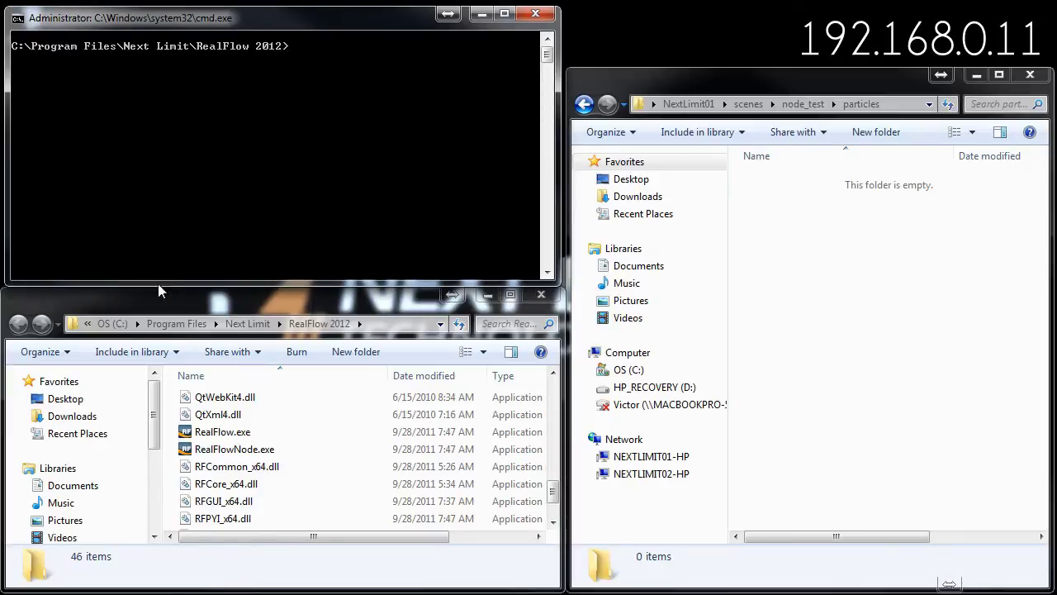
left_click_drag(239, 450, 395, 213)
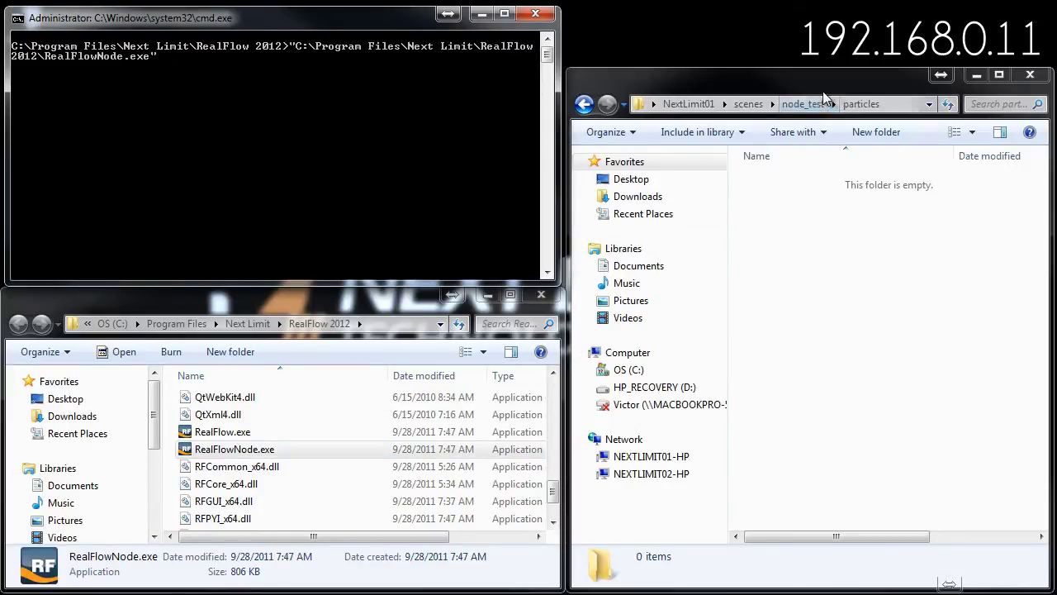
left_click(803, 104)
left_click_drag(764, 322, 281, 138)
left_click(371, 149)
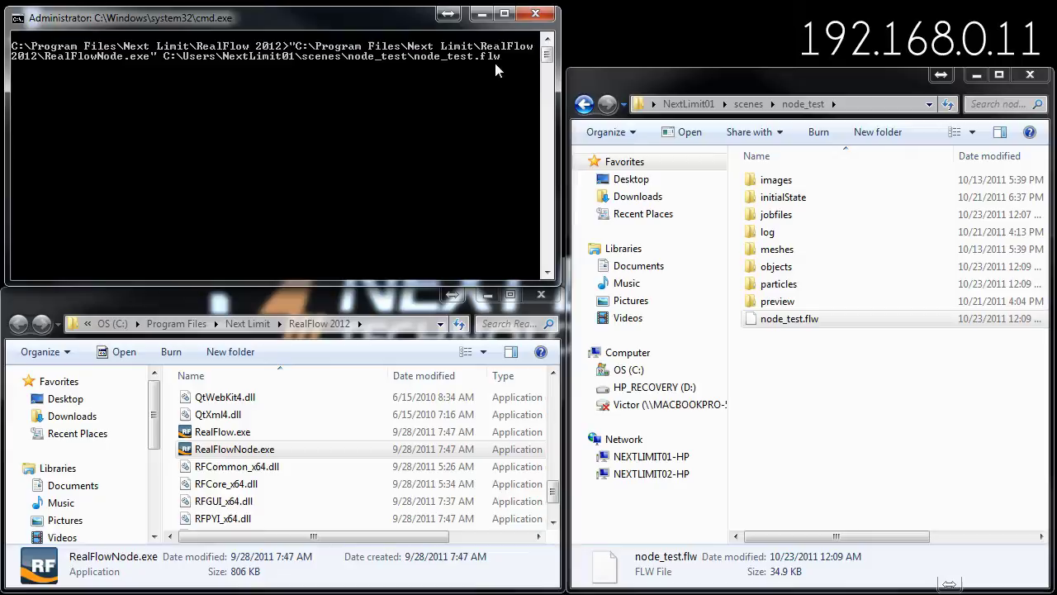
double_click(788, 284)
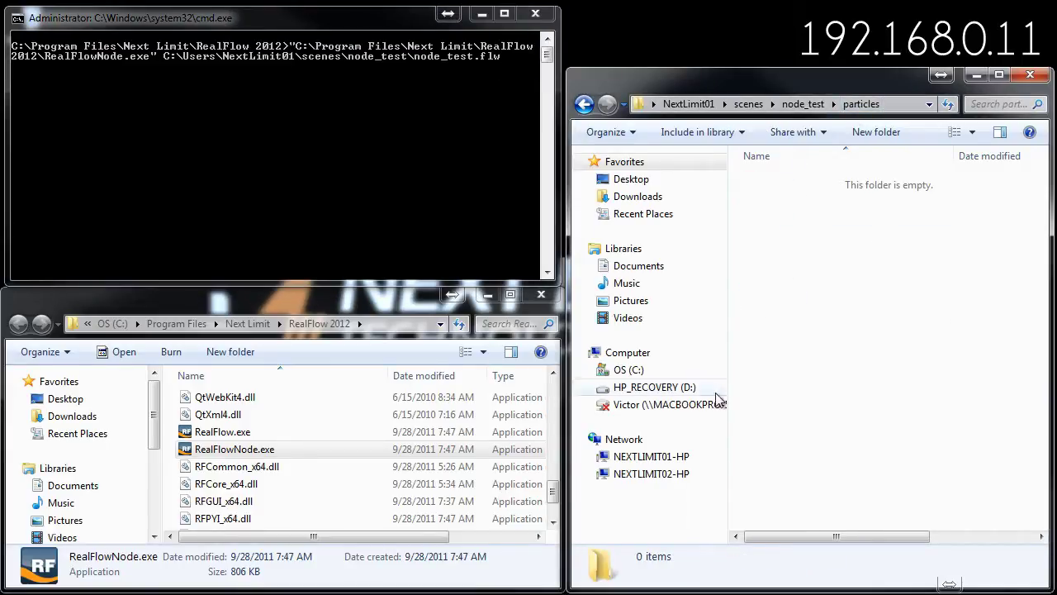
left_click(433, 200)
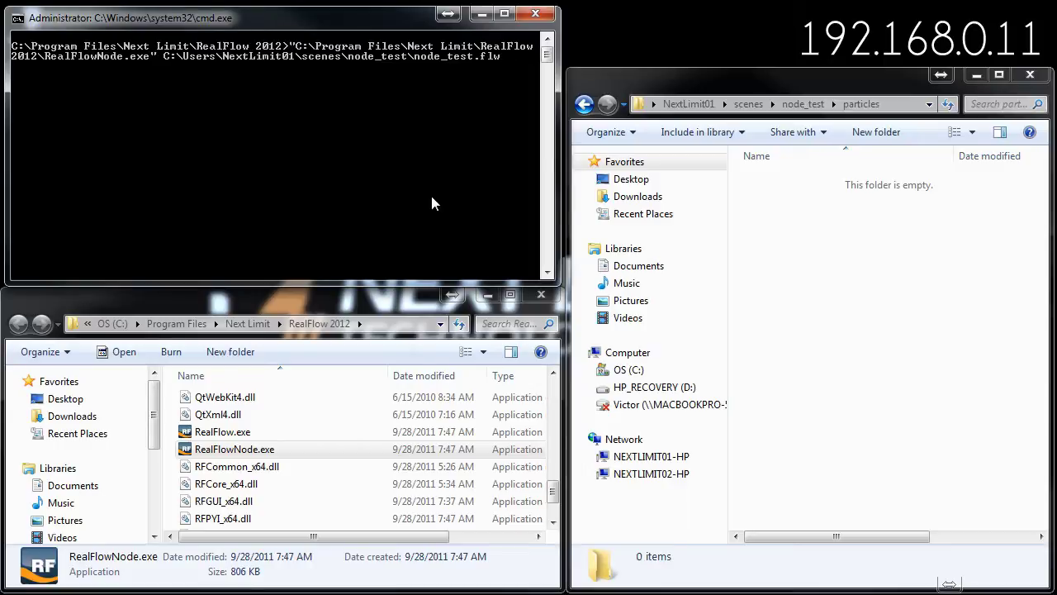
Step: Run the RealFlowNode simulation of node_test.flw, then select RealFlow.exe in Explorer
key("Return")
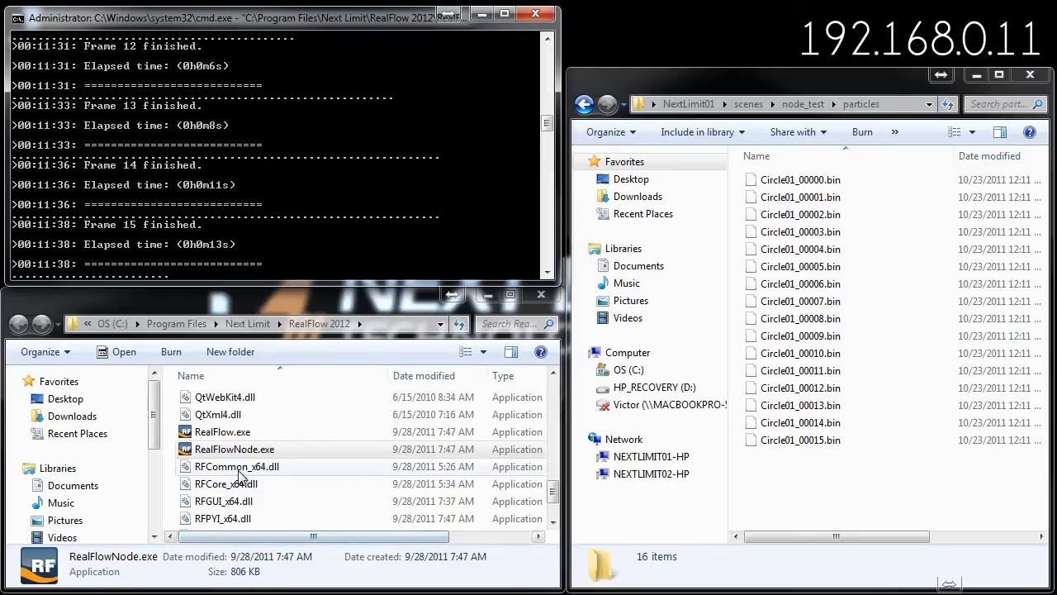
left_click(233, 434)
Step: Launch RealFlow 2012 and open node_test from Recent Projects
double_click(235, 439)
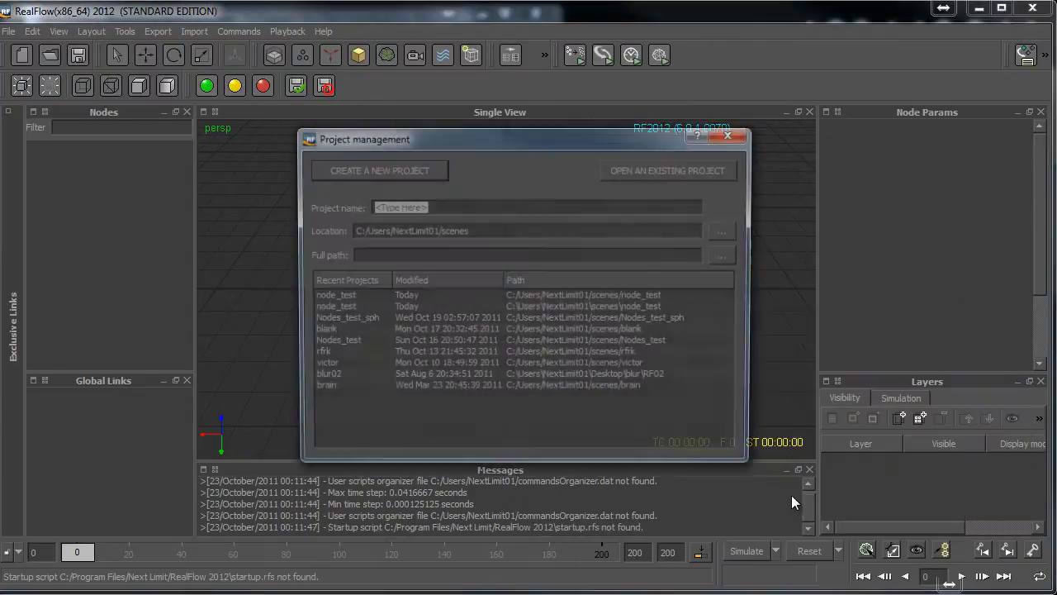
left_click(349, 295)
double_click(349, 295)
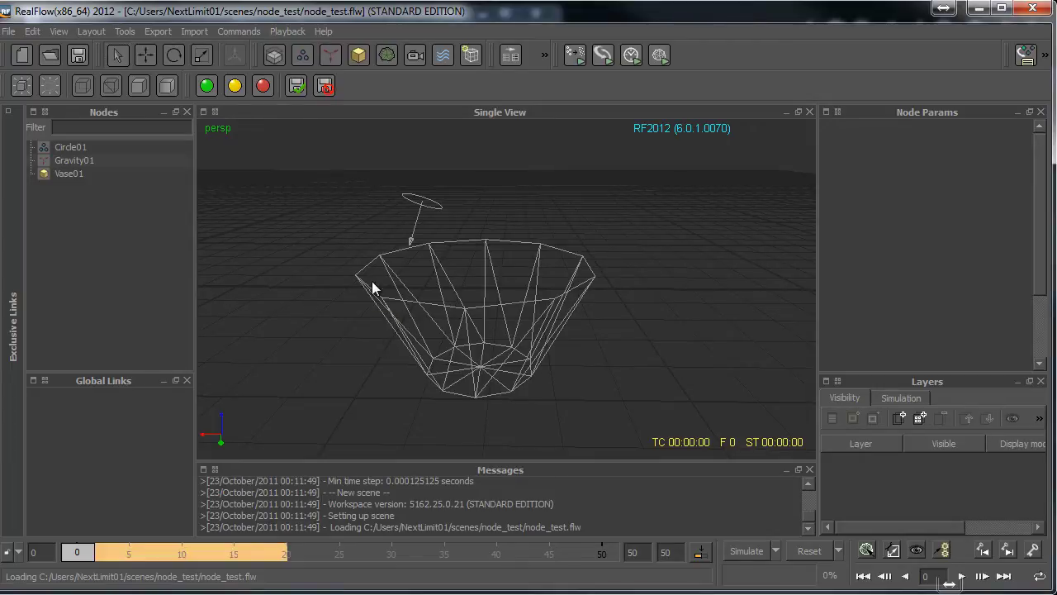
Step: Scrub the timeline through cached frames up to 23, inspecting the Circle01 fluid
left_click(150, 31)
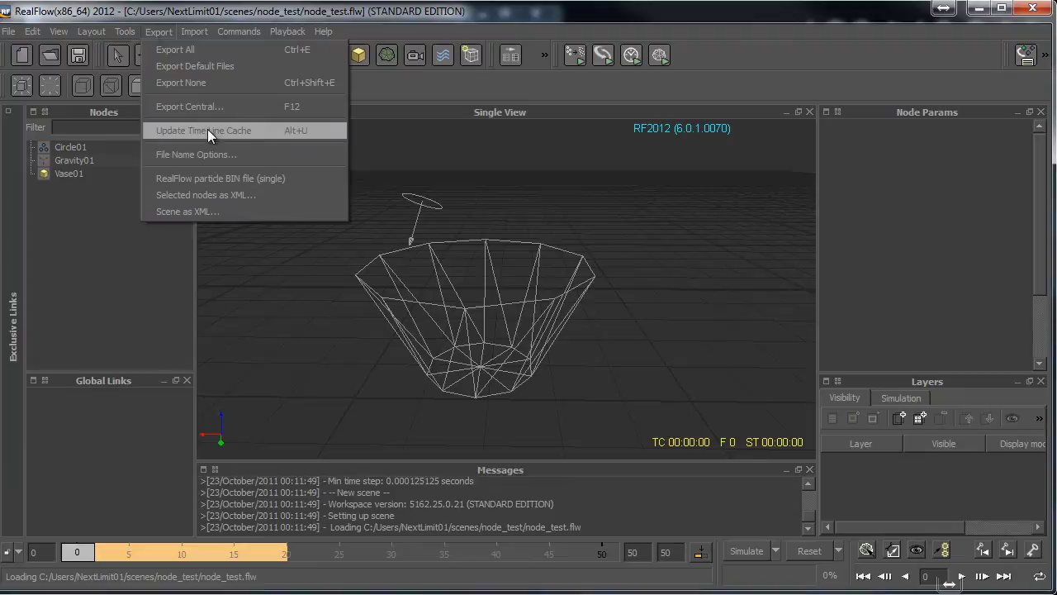
left_click(321, 400)
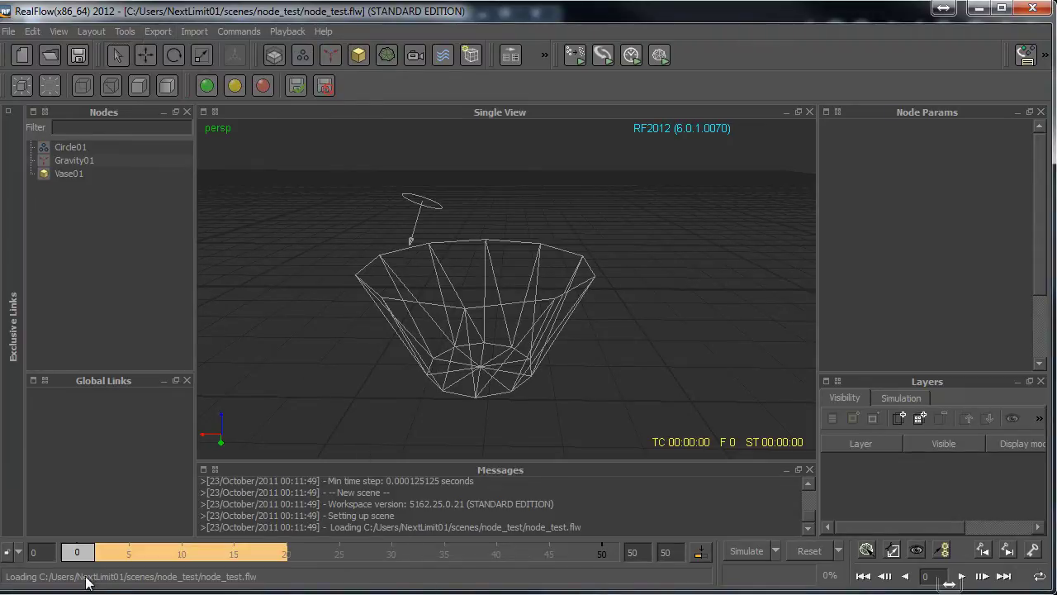
left_click_drag(80, 552, 277, 560)
left_click(416, 211)
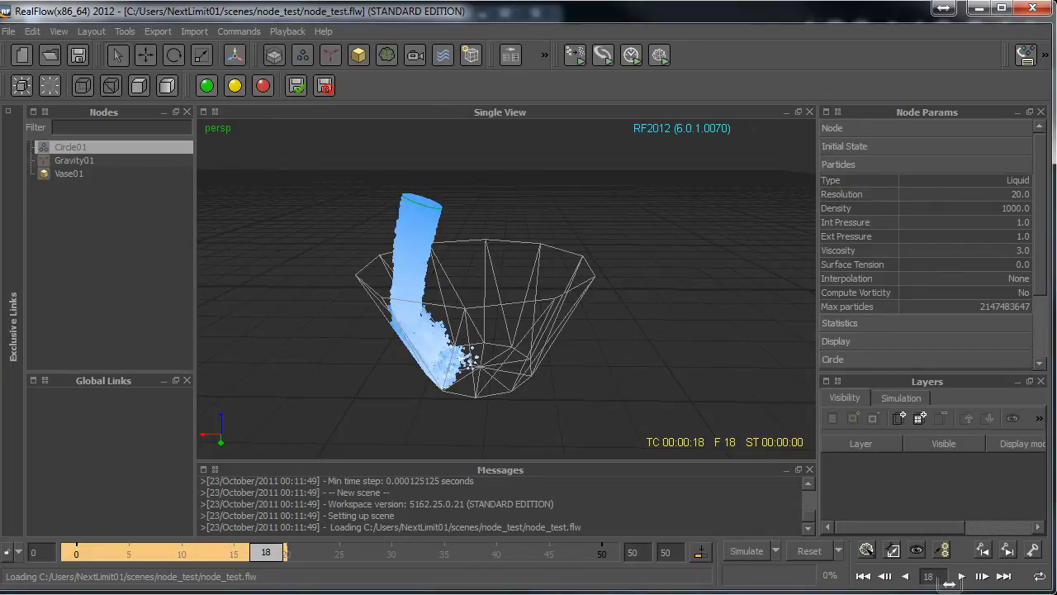
key("alt+Tab")
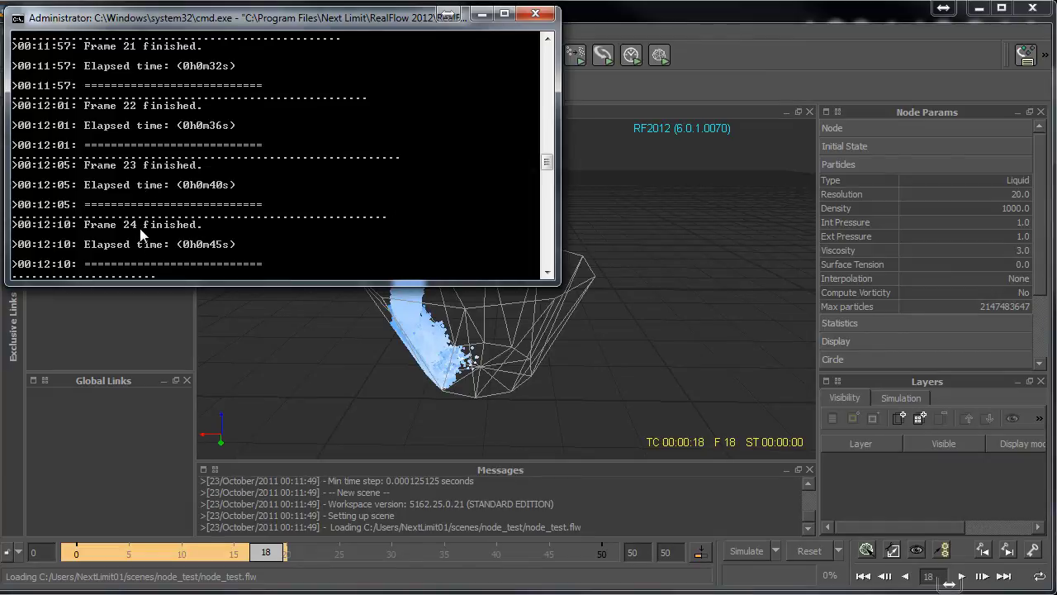
left_click(330, 405)
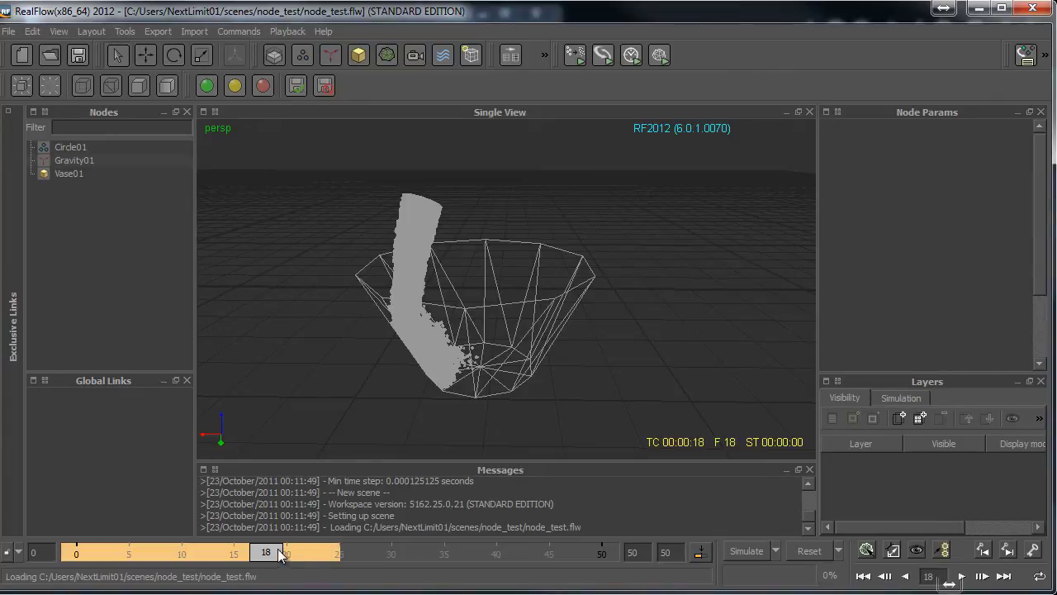
left_click_drag(266, 553, 298, 553)
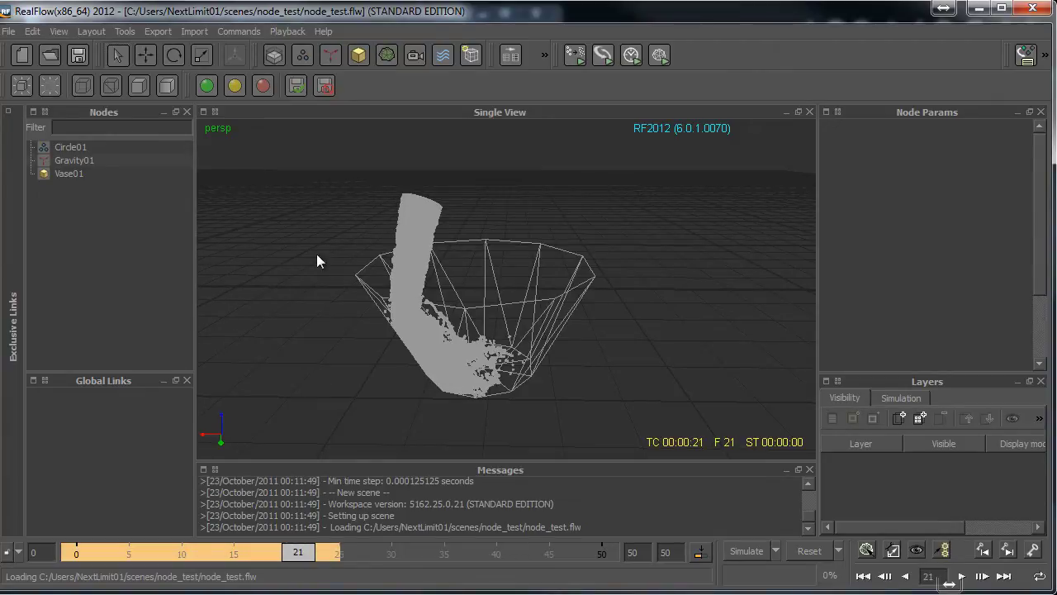
left_click(430, 222)
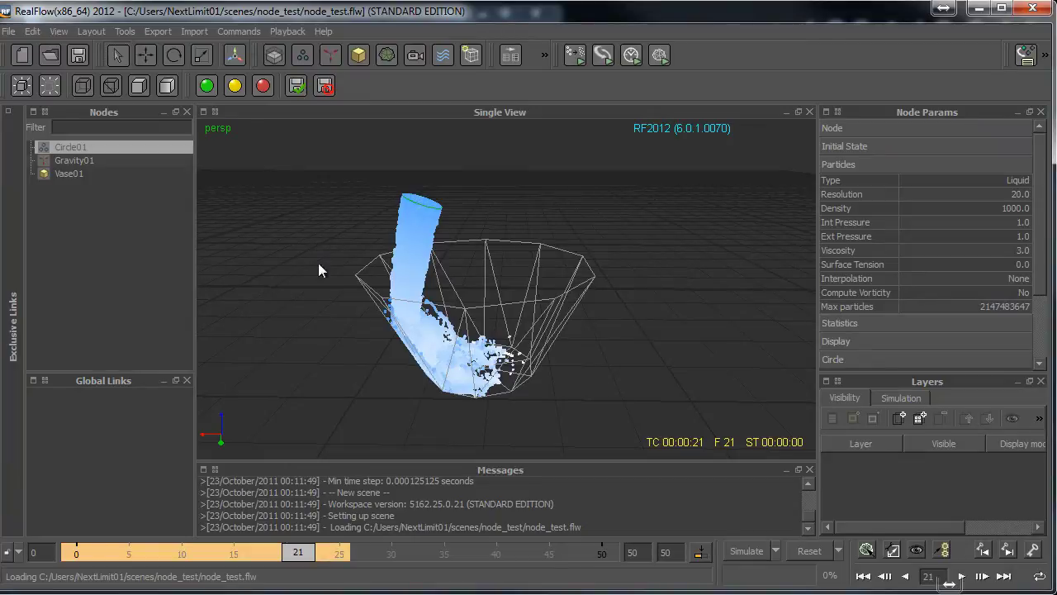
left_click_drag(307, 556, 332, 557)
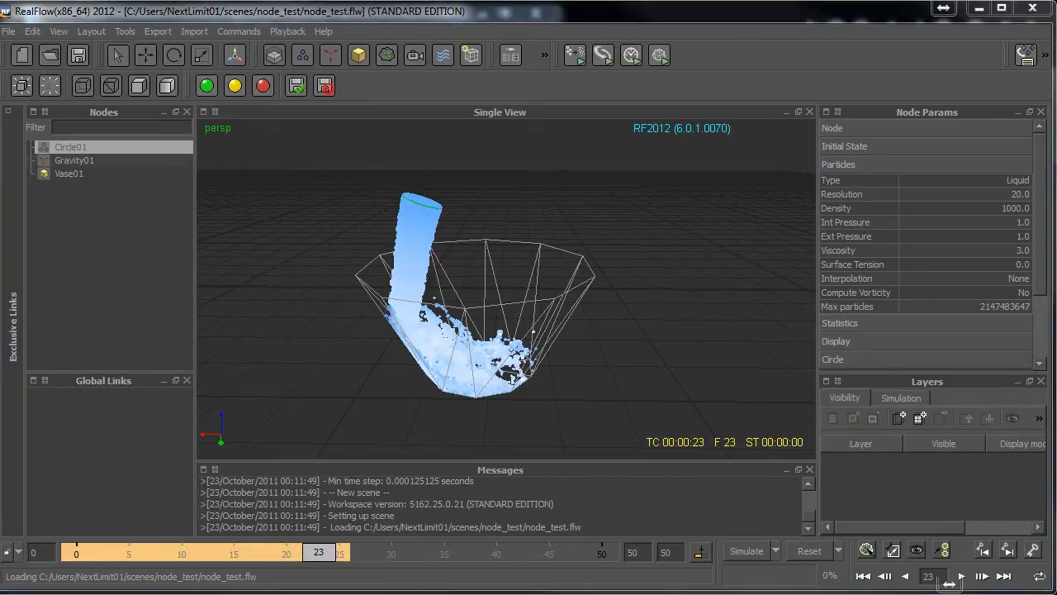
Step: Stop the command-line simulation with Ctrl+C and quit RealFlow 2012
key("alt+Tab")
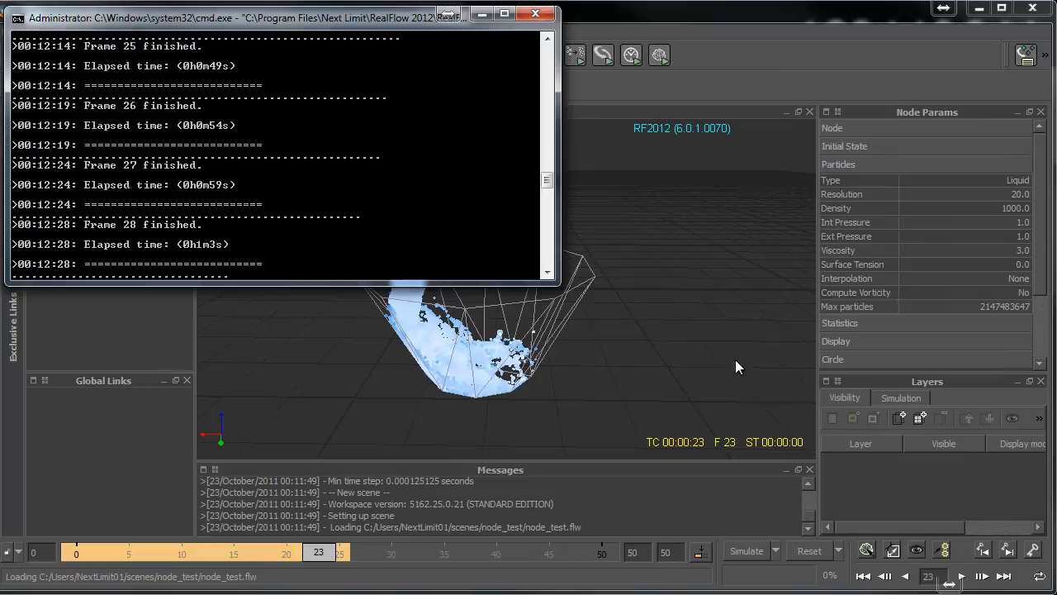
left_click(944, 549)
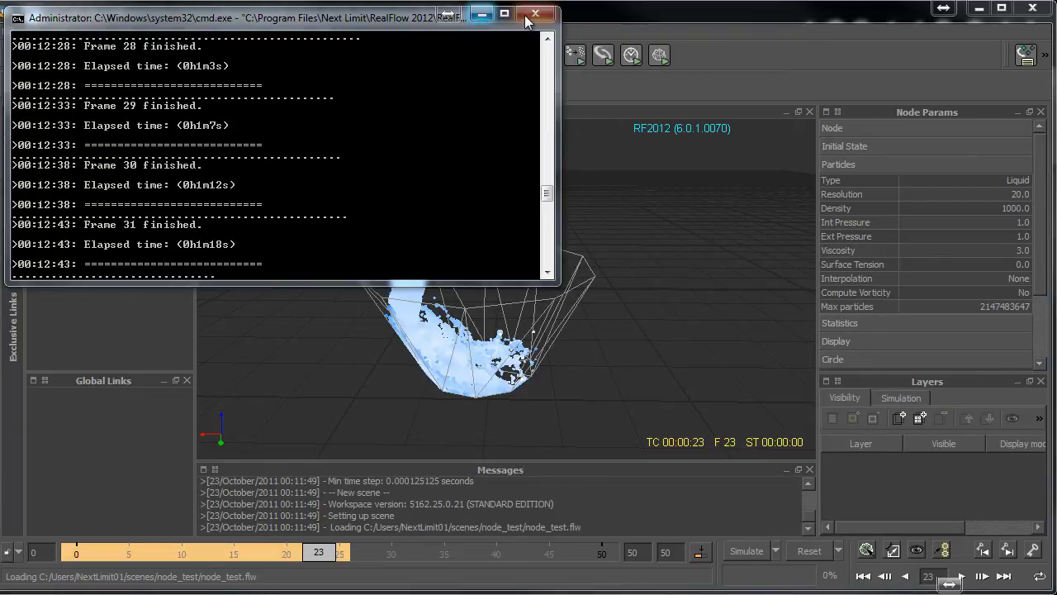
key("ctrl+c")
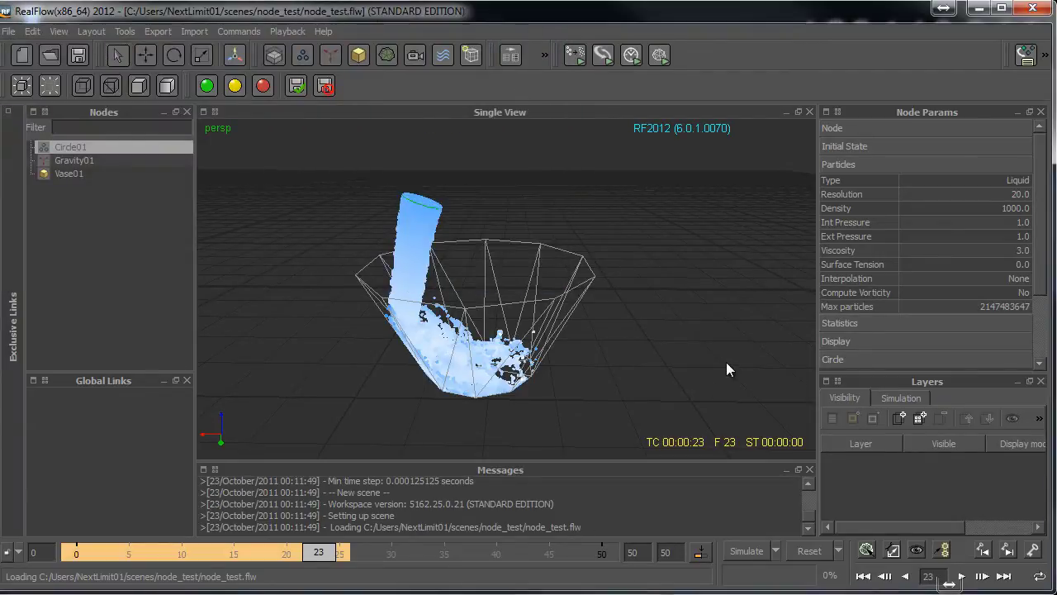
left_click(726, 361)
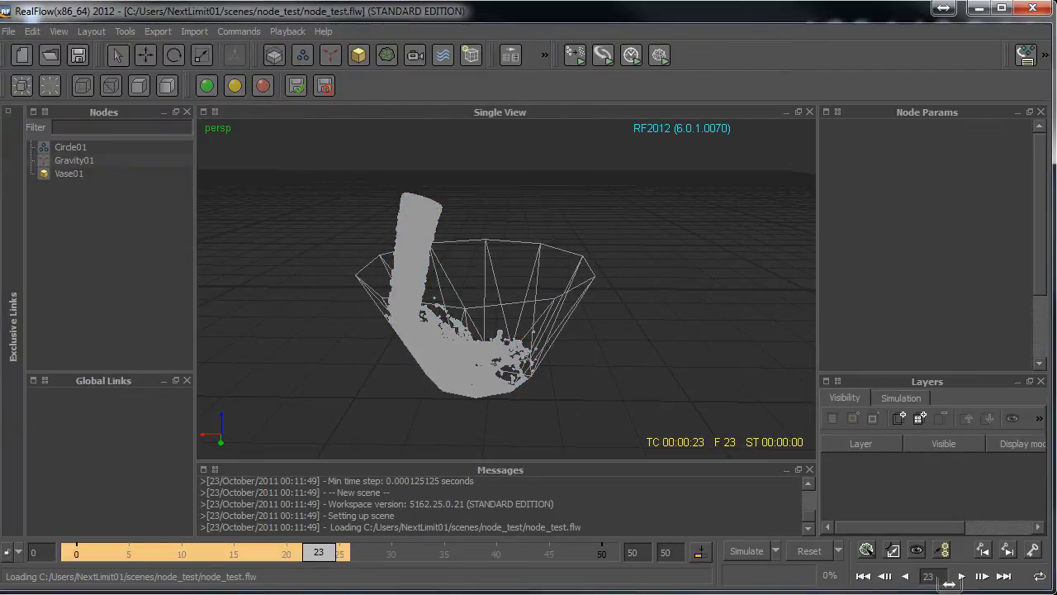
left_click(1032, 8)
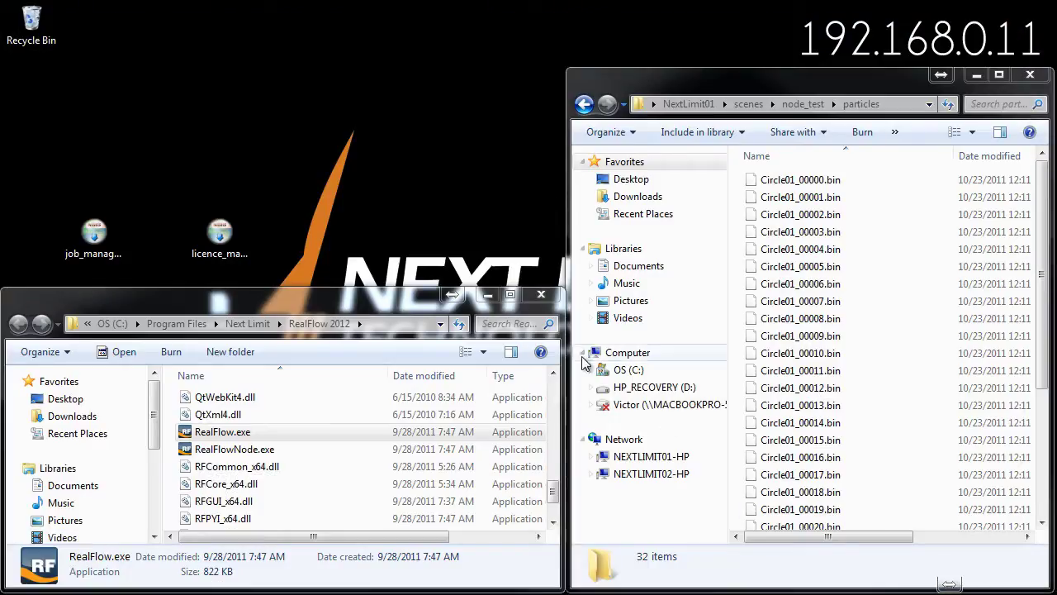
Step: Close the RealFlow 2012 and particles folder windows
left_click(541, 294)
left_click(1030, 74)
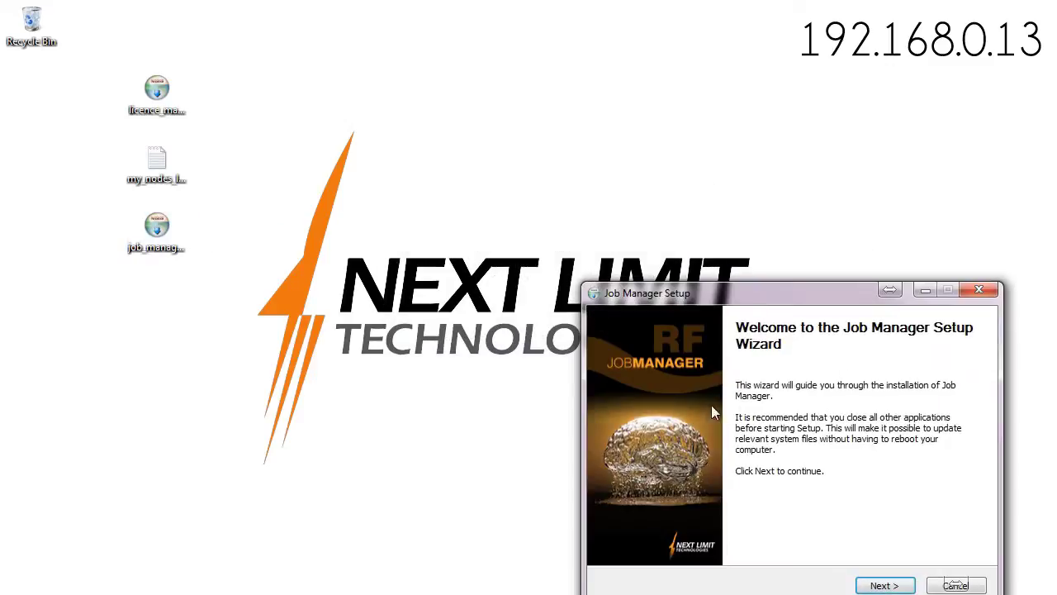
Step: Advance to Choose Components with Job manager and Job node both ticked, and bring the License Manager page into view
left_click_drag(785, 291, 576, 163)
left_click(681, 458)
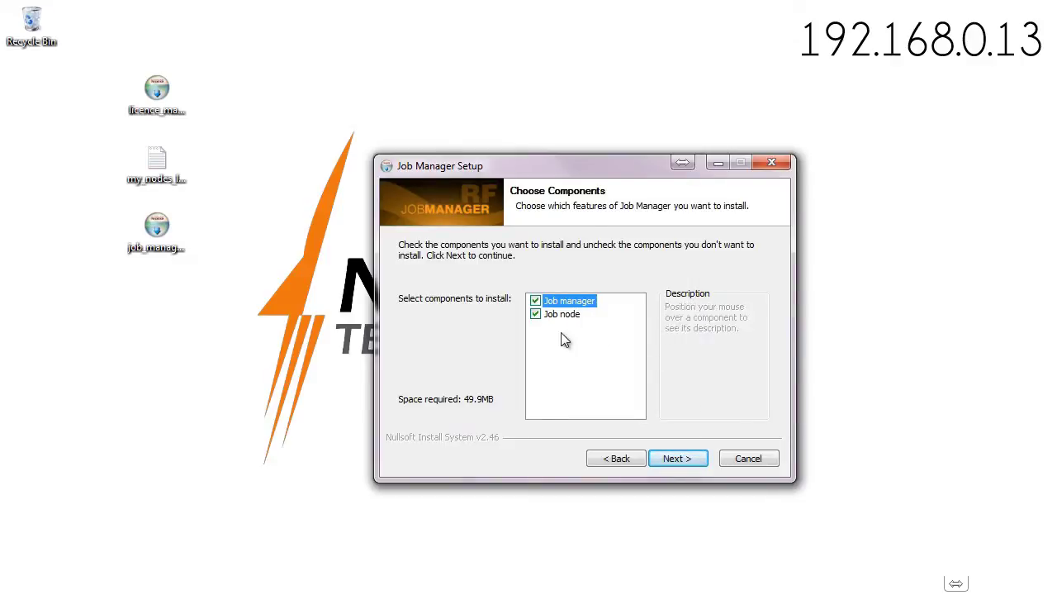
mouse_move(568, 315)
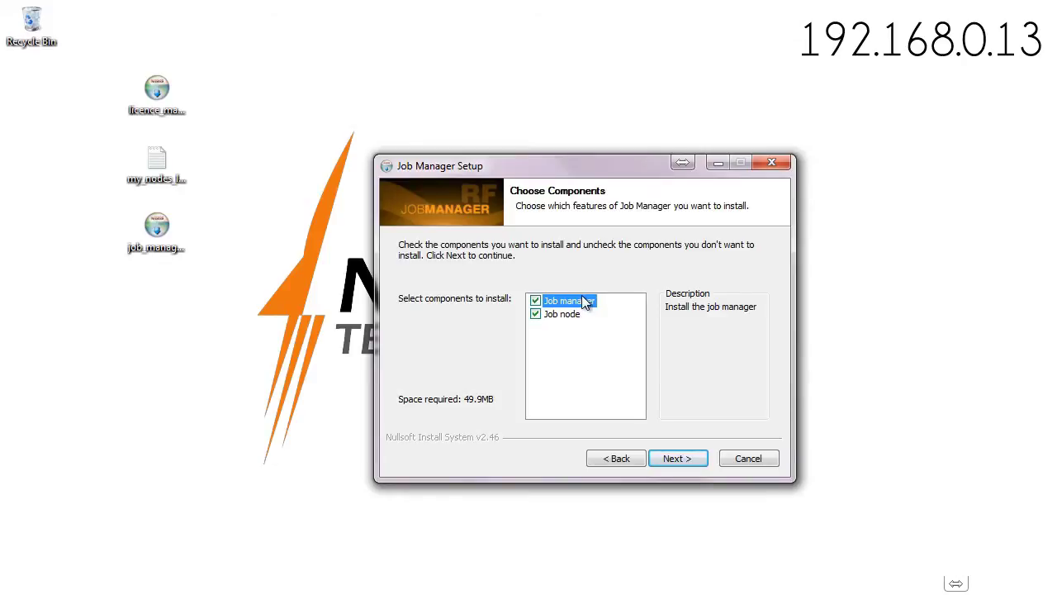
mouse_move(568, 321)
left_click(575, 302)
left_click(570, 302)
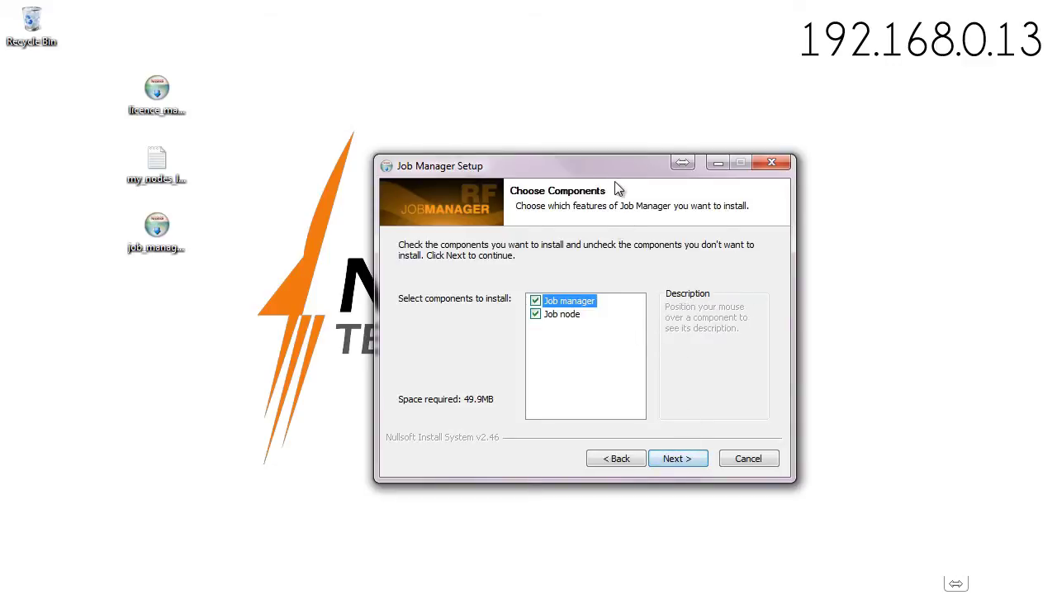
left_click_drag(617, 167, 629, 137)
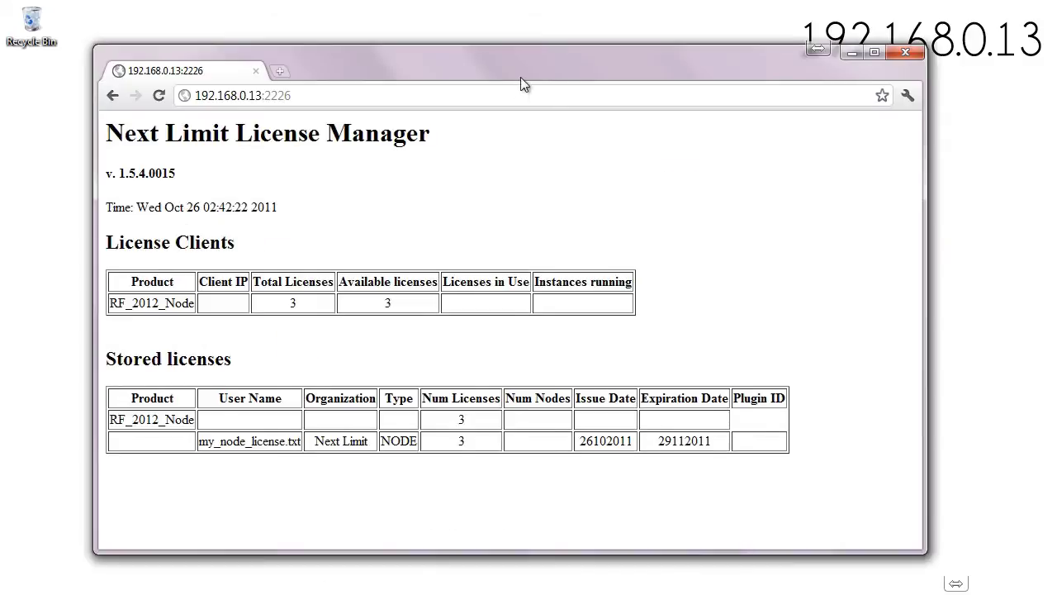
left_click_drag(521, 77, 472, 65)
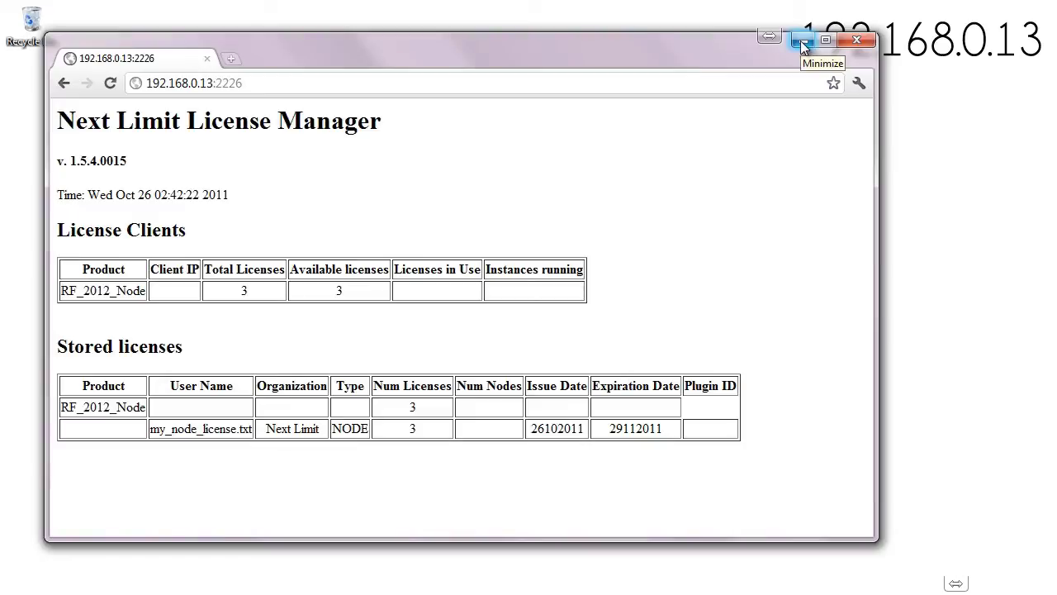
Step: Review the 3 available RF_2012_Node licences, then minimize the License Manager page
left_click_drag(684, 48, 651, 29)
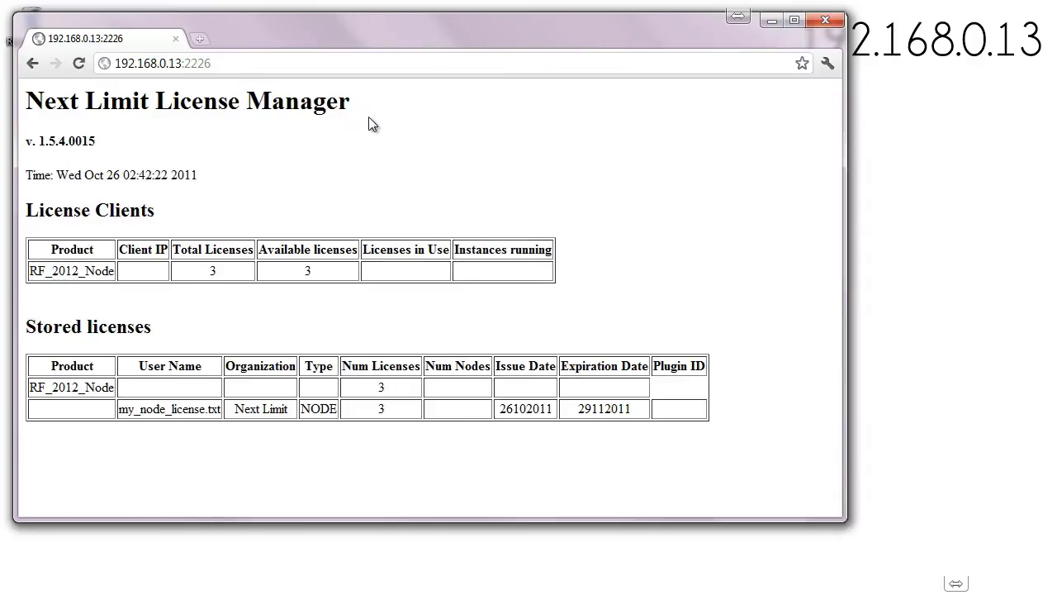
left_click(771, 19)
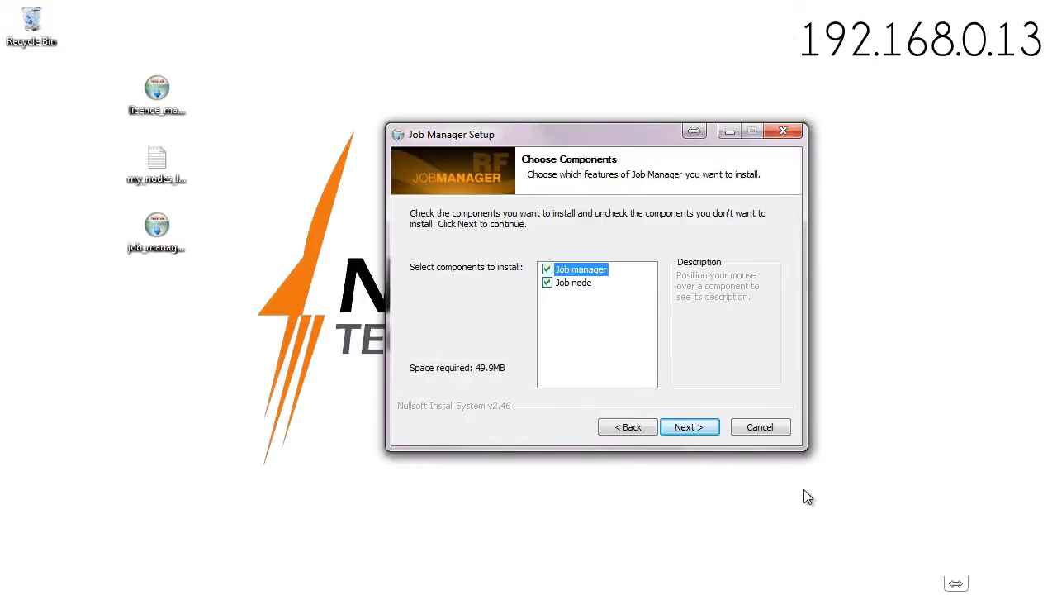
Step: Install Job manager and Job node into the default destination folder
left_click(694, 428)
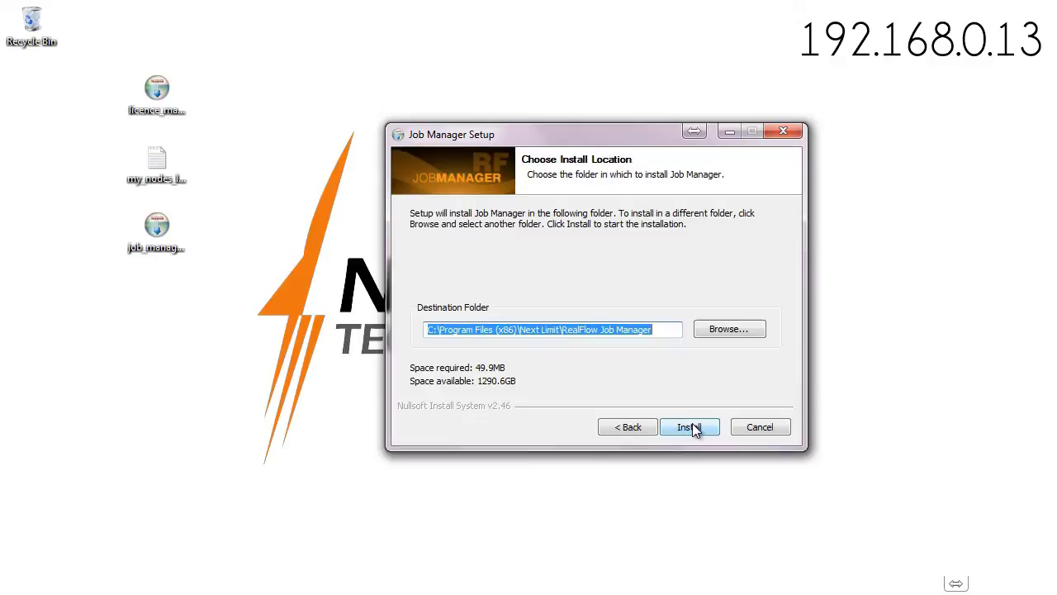
left_click(692, 429)
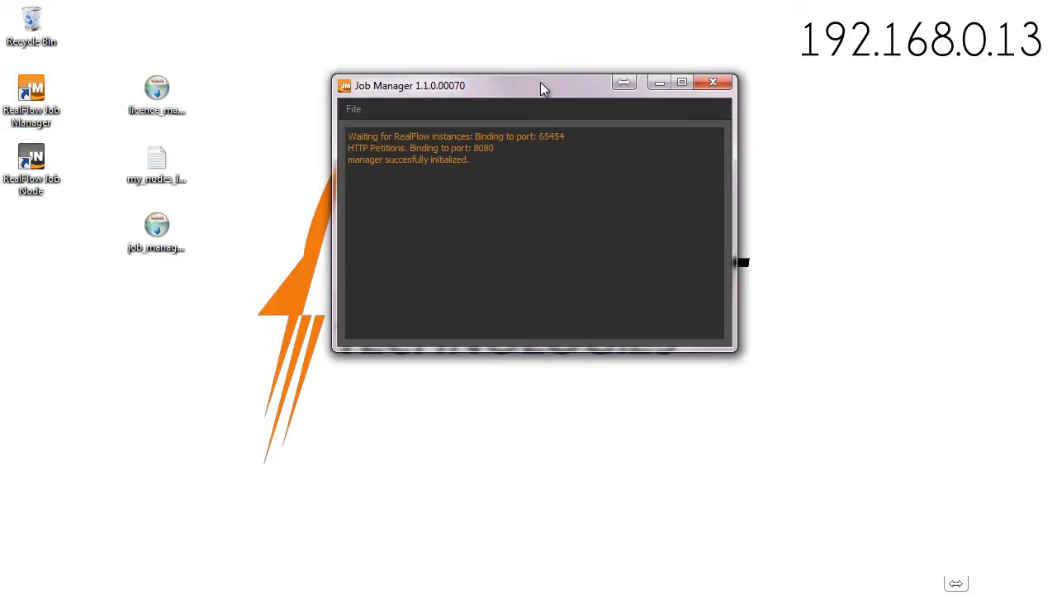
Step: In a new Chrome tab, enter the 192.168.0.13 address with the suggested port removed
left_click_drag(541, 83, 496, 91)
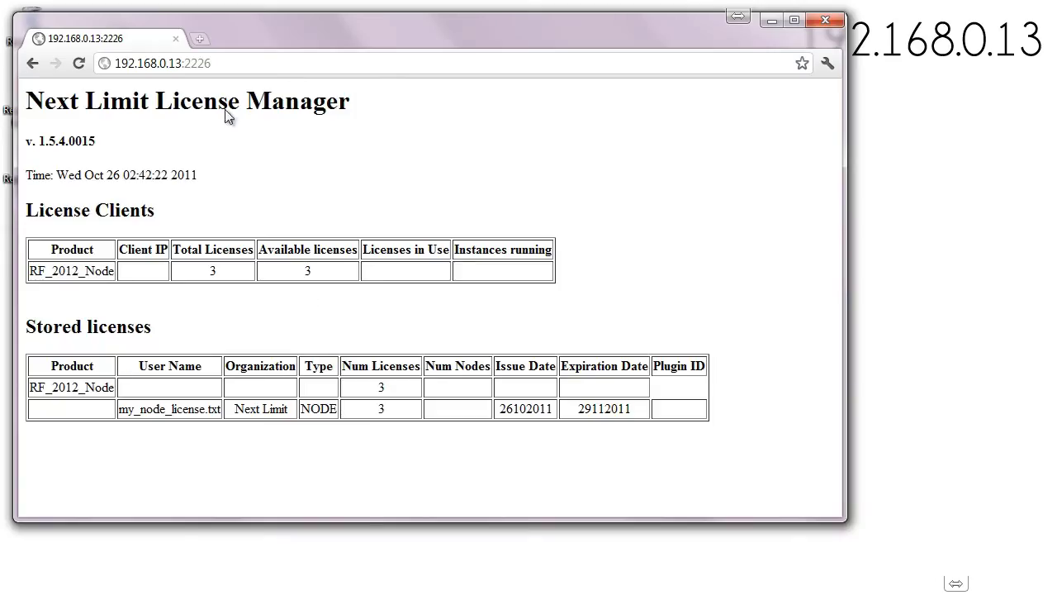
left_click_drag(357, 43, 425, 53)
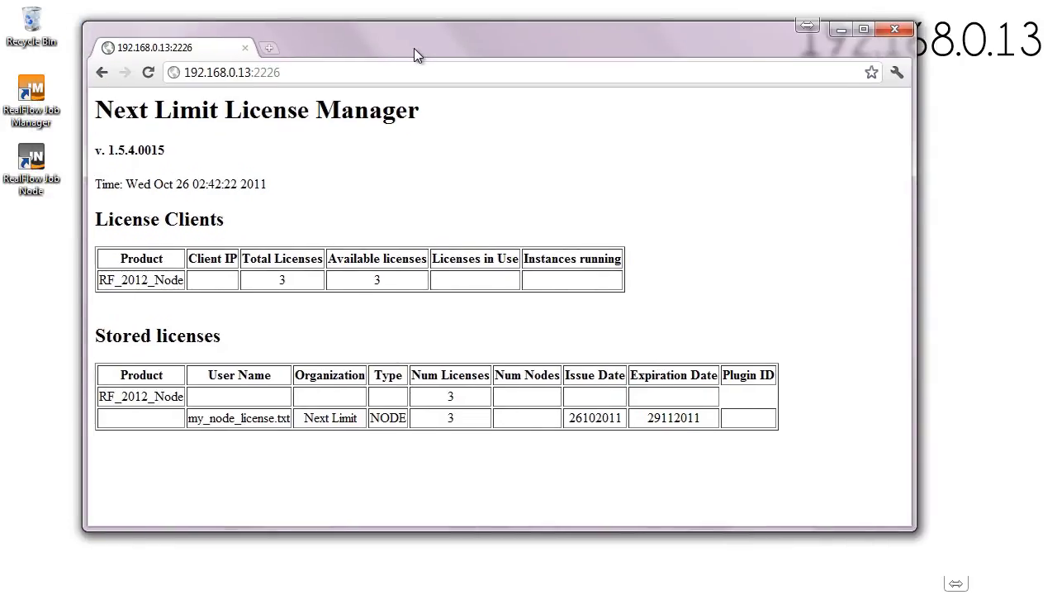
left_click(272, 49)
type("192.168.0.13:8080")
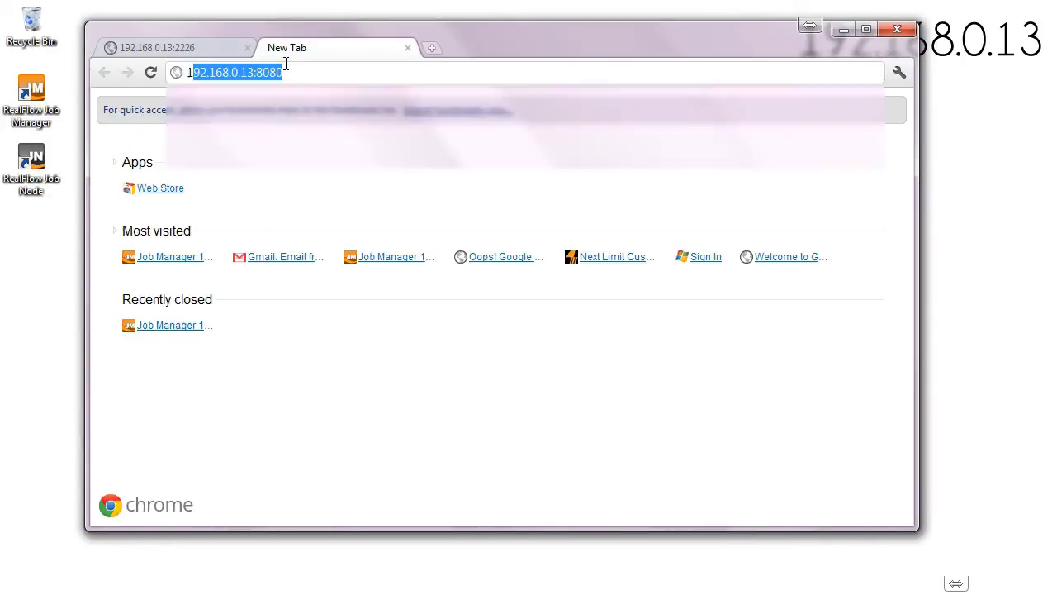
key("End")
key("Left")
key("Left")
key("Left")
key("Left")
key("Left")
key("Left")
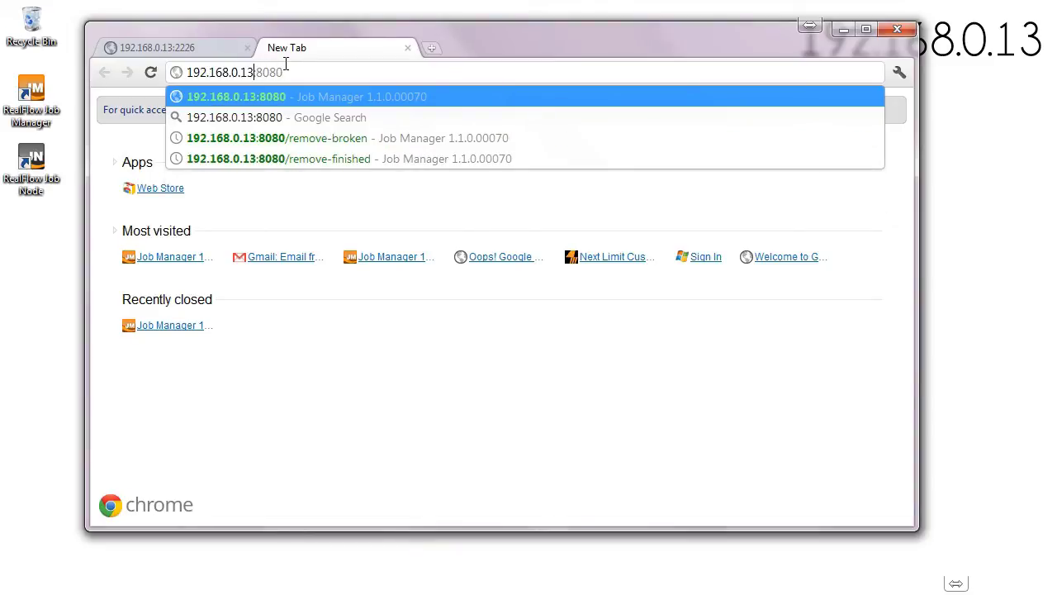
key("shift+End")
key("Delete")
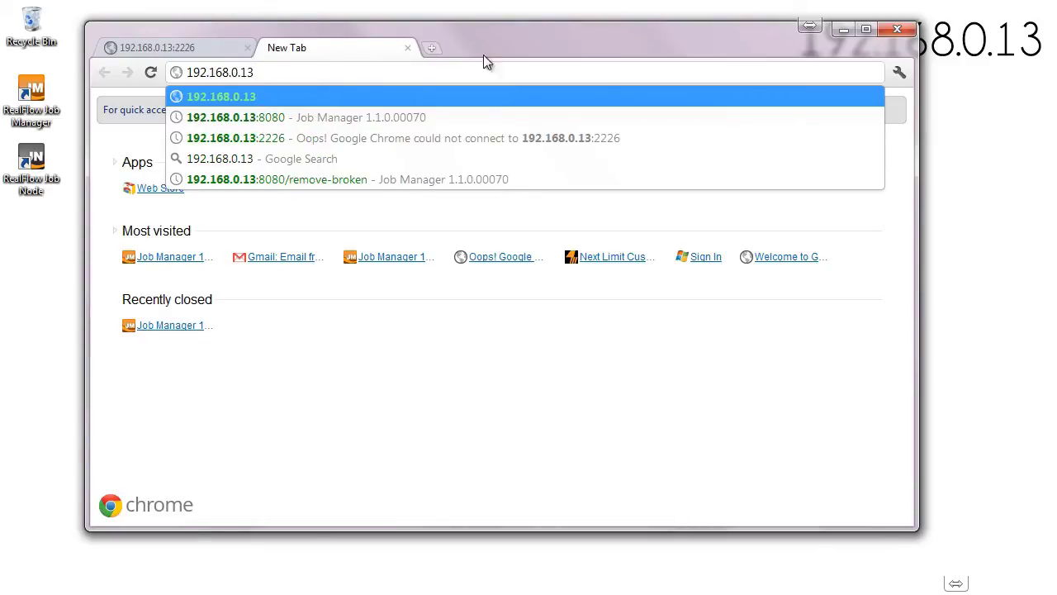
Step: Append port :8080 to the address and load the Job Manager web page
left_click_drag(782, 60, 765, 103)
mouse_move(511, 89)
left_mouse_down()
mouse_move(505, 79)
mouse_move(538, 97)
mouse_move(574, 80)
mouse_move(578, 88)
mouse_move(532, 76)
left_mouse_up()
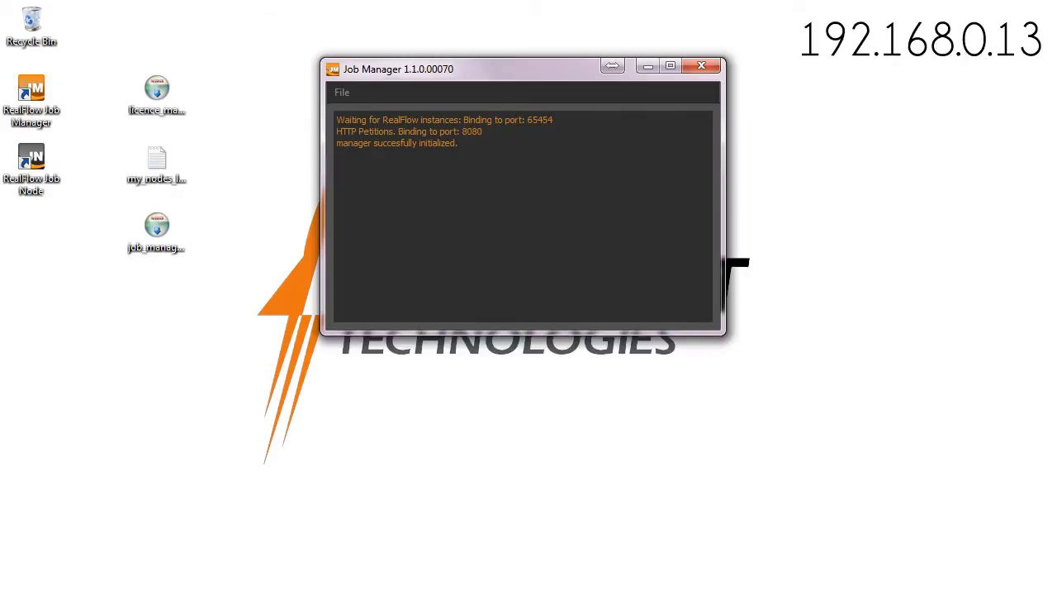
key("alt+Tab")
left_click(362, 147)
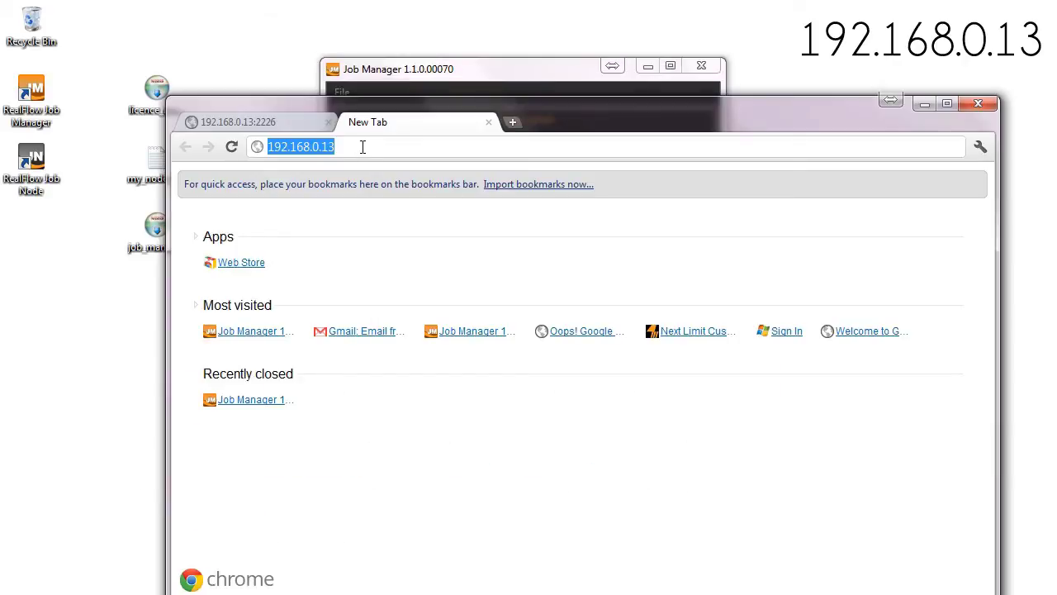
left_click(362, 147)
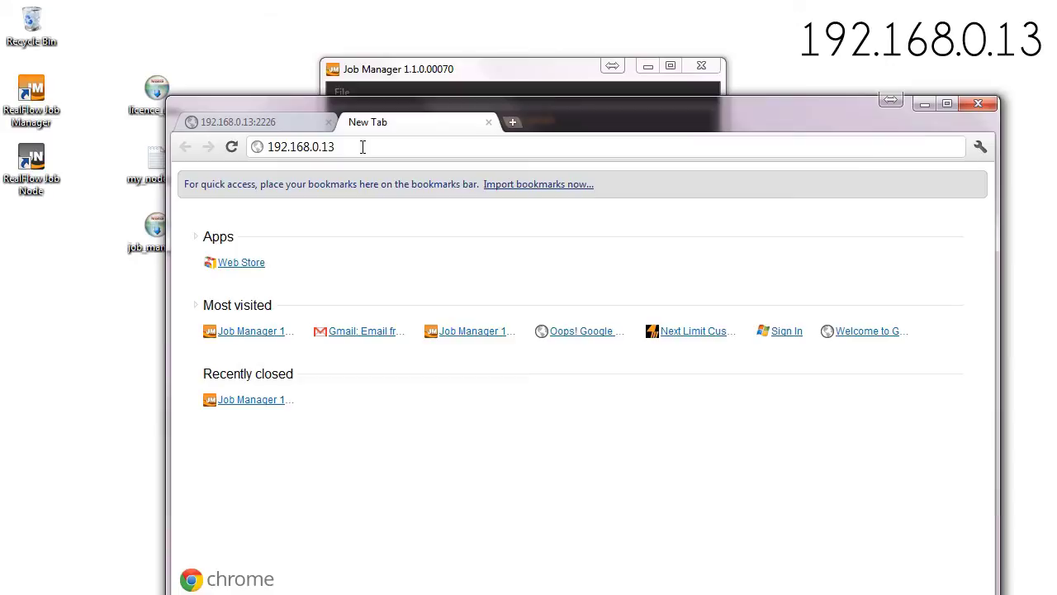
type(":8080")
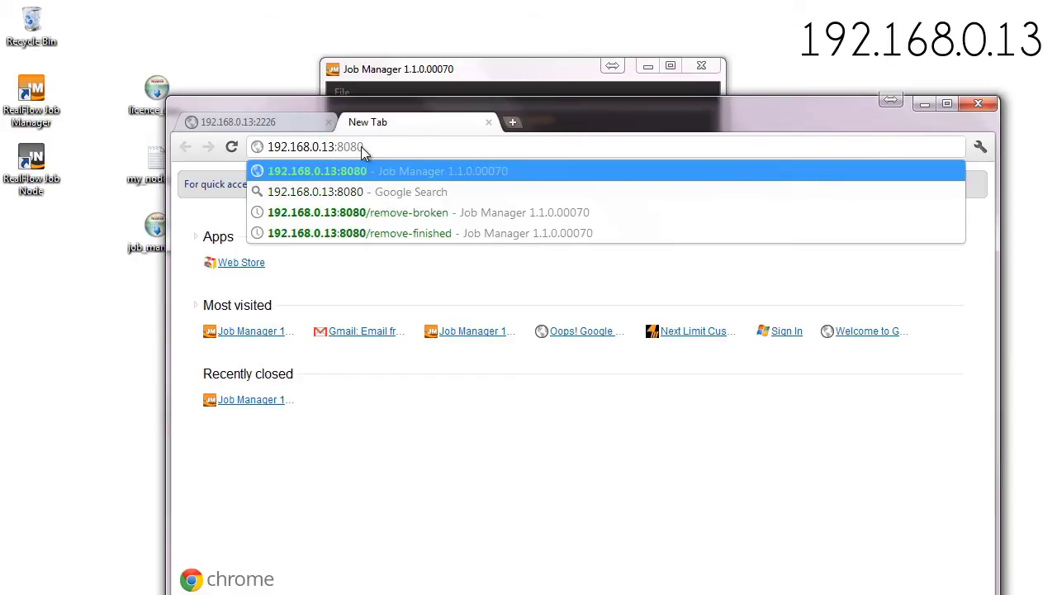
key("Return")
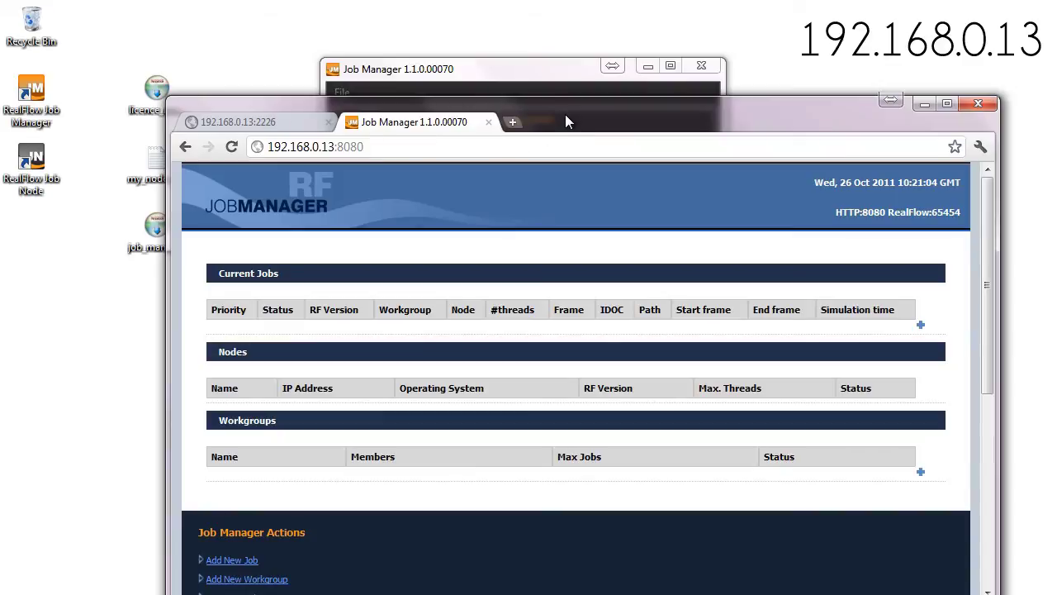
Step: Enlarge the Chrome Job Manager page and launch RealFlow Job Node from its desktop shortcut
left_click_drag(566, 115, 497, 47)
left_click_drag(408, 535, 401, 594)
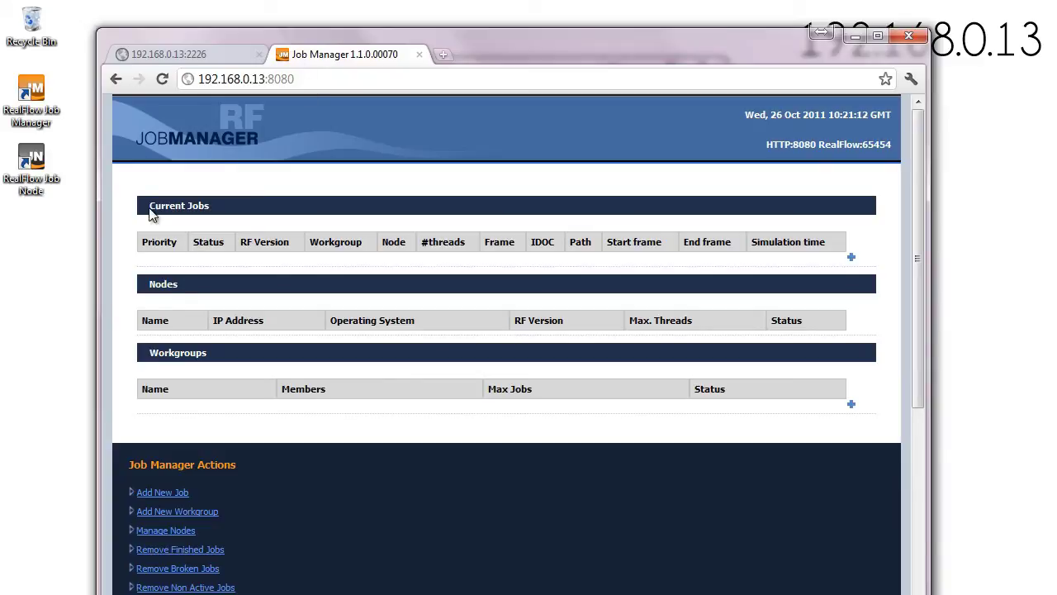
left_click(39, 169)
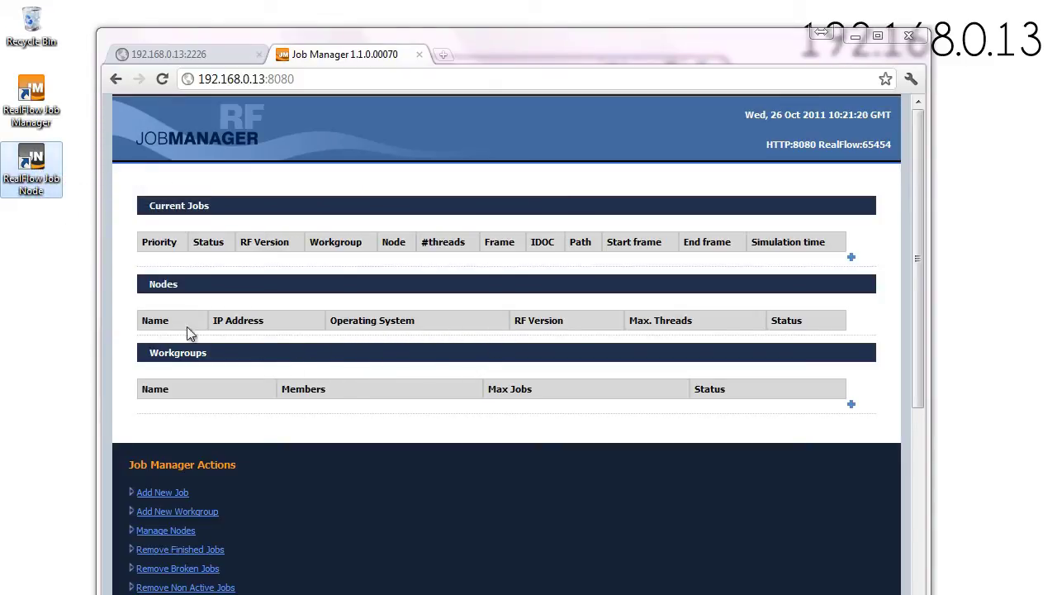
double_click(39, 175)
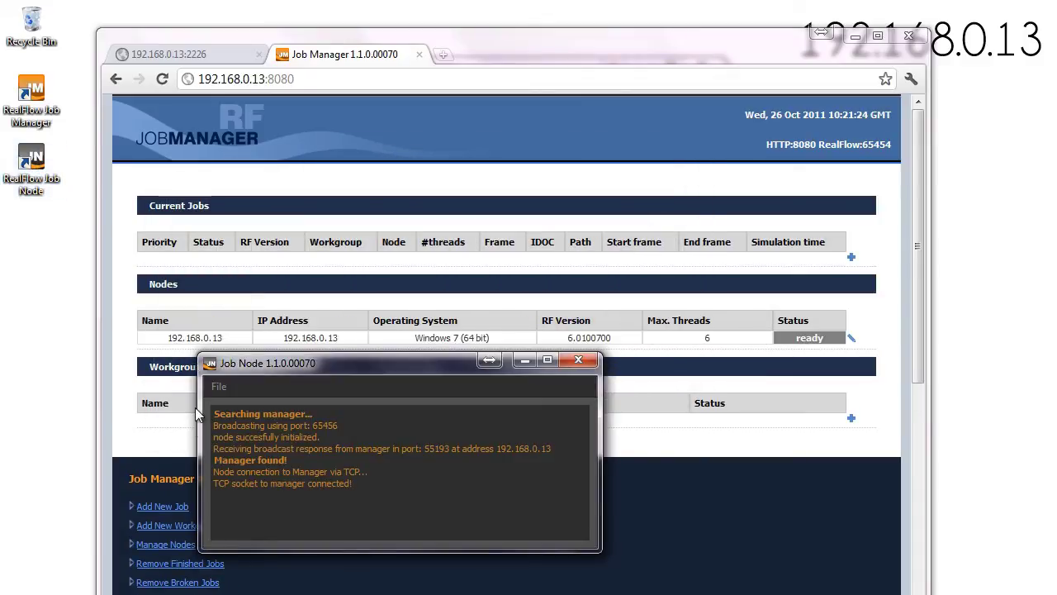
Step: Arrange the Job Node and Job Manager console windows, then bring the Chrome Job Manager page forward
left_click_drag(408, 365, 487, 401)
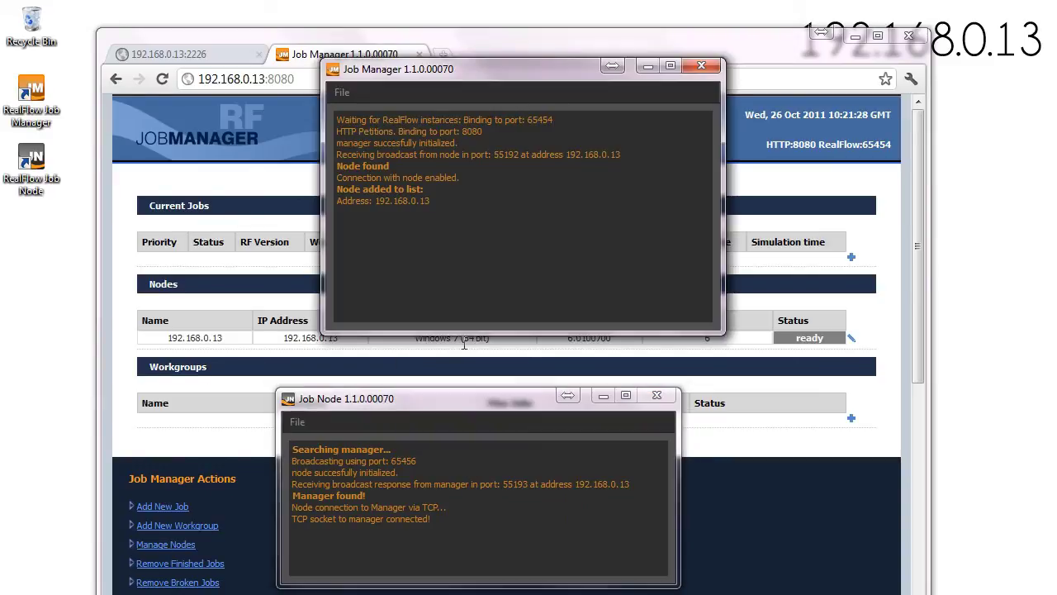
left_click_drag(473, 65, 190, 61)
left_click_drag(371, 400, 185, 372)
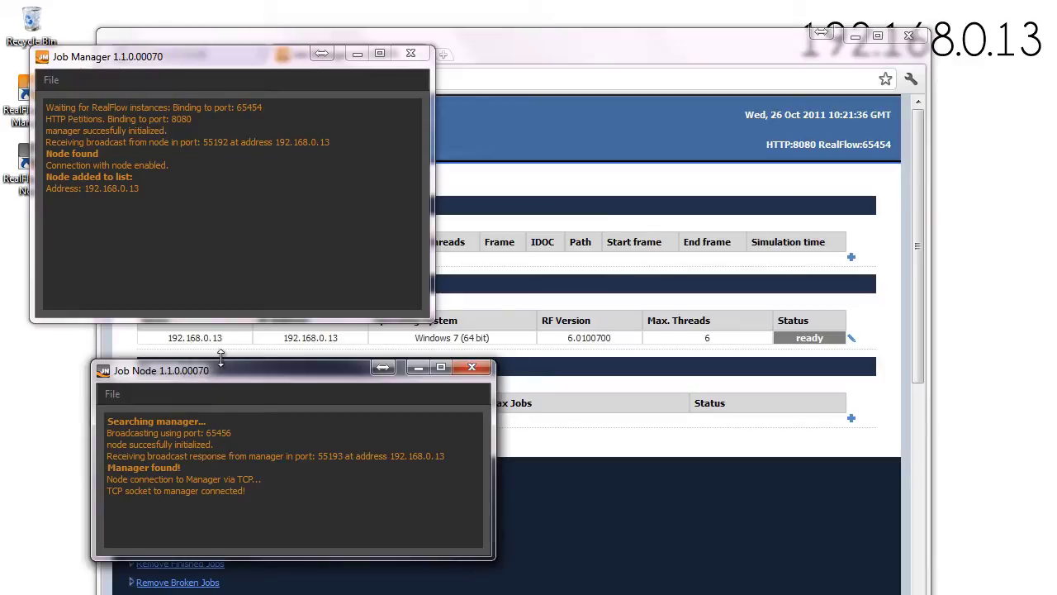
left_click_drag(216, 365, 149, 342)
left_click_drag(140, 188, 83, 188)
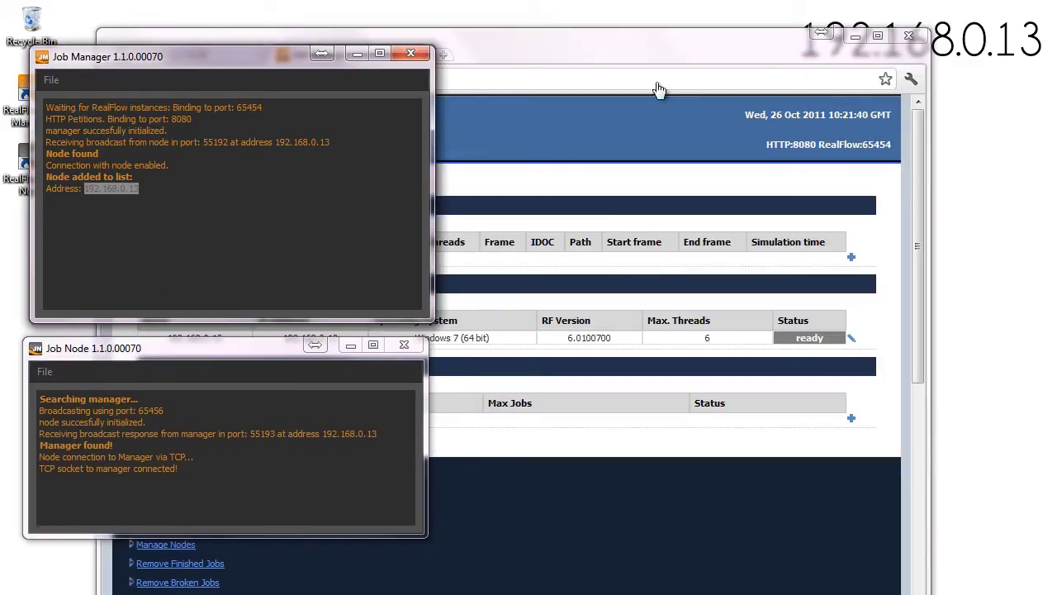
left_click(246, 449)
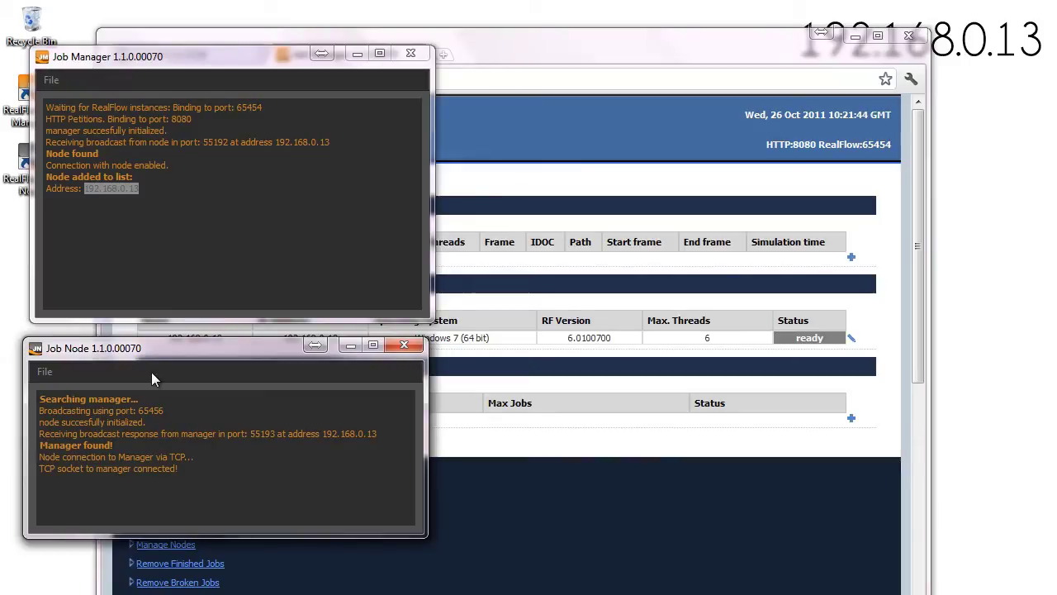
left_click(571, 57)
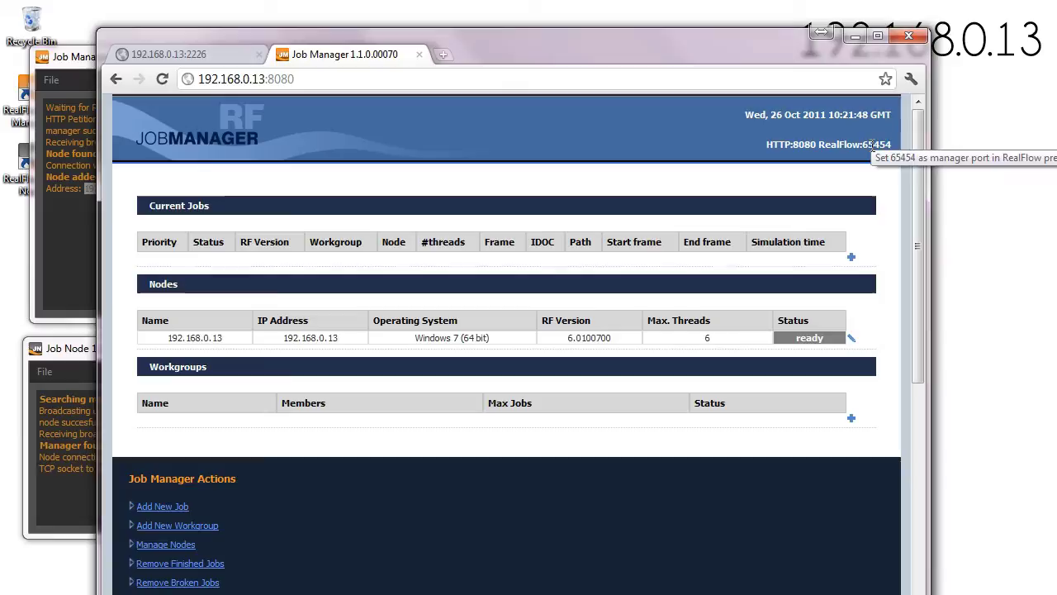
left_click_drag(676, 63, 599, 56)
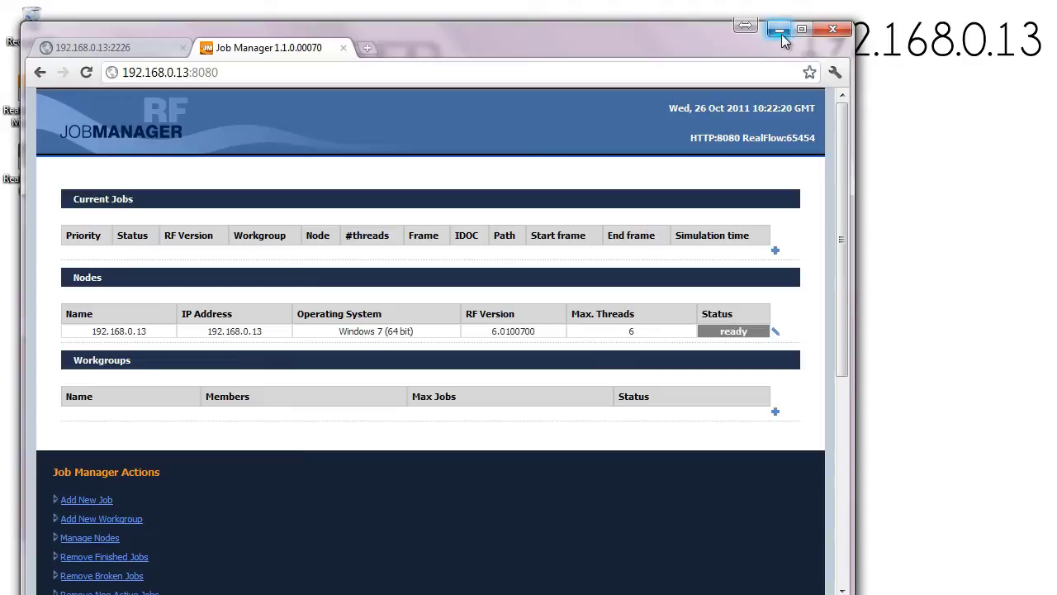
Step: Minimise the Chrome Job Manager window to reveal the 192.168.0.11 desktop
left_click(781, 34)
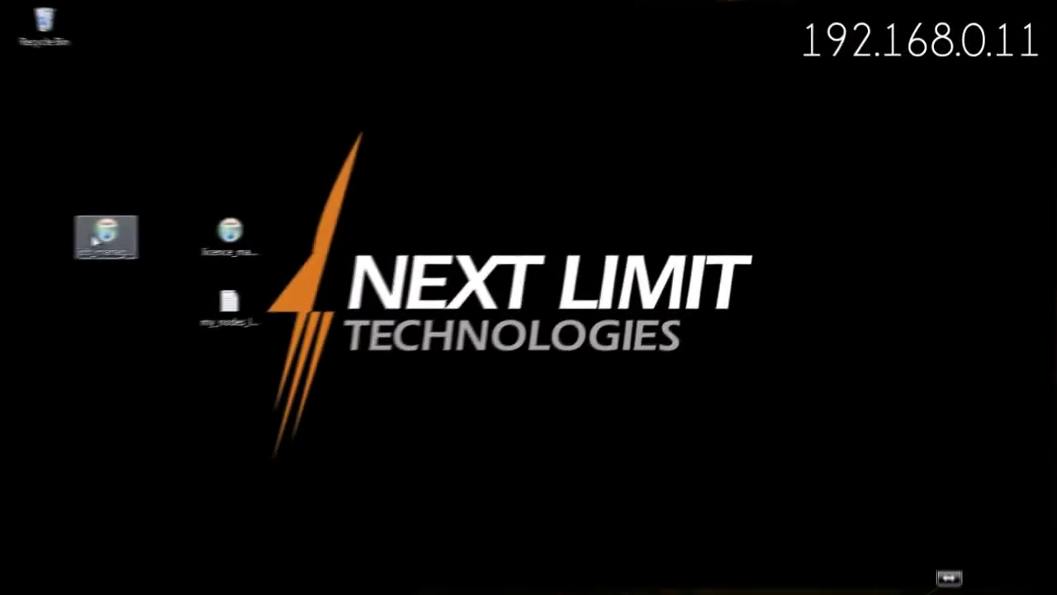
Step: Run Job Manager Setup, install only the Job node to the default folder, and check nl_job_node.exe
double_click(79, 236)
left_click(839, 452)
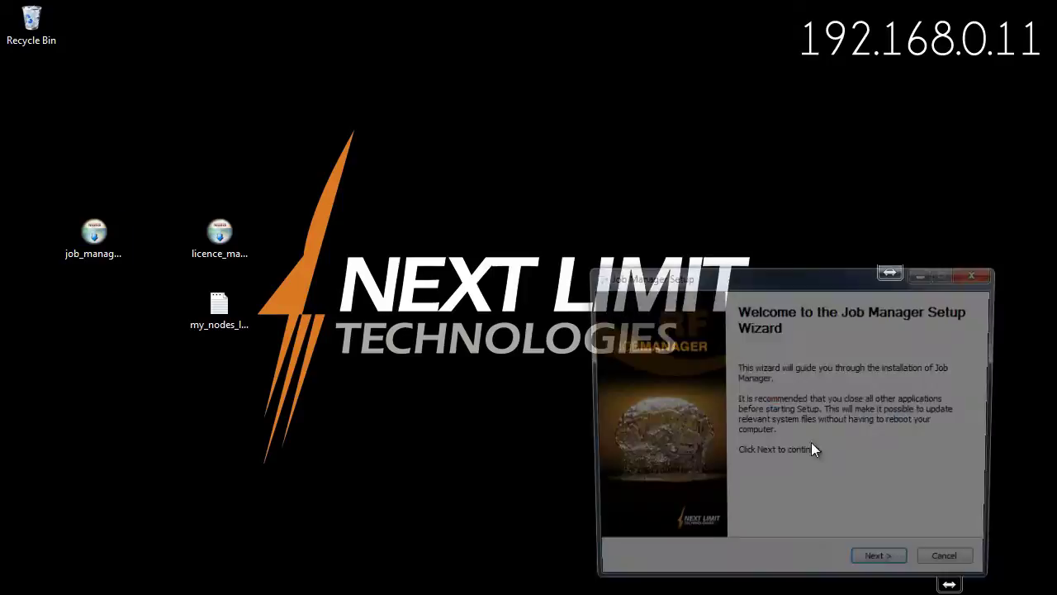
left_click(764, 504)
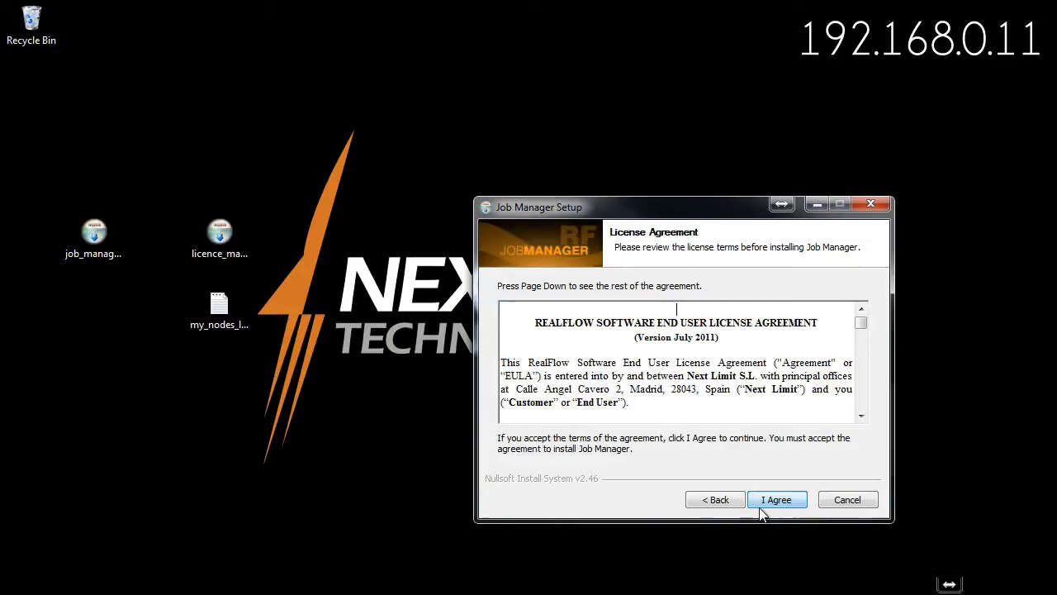
left_click(774, 501)
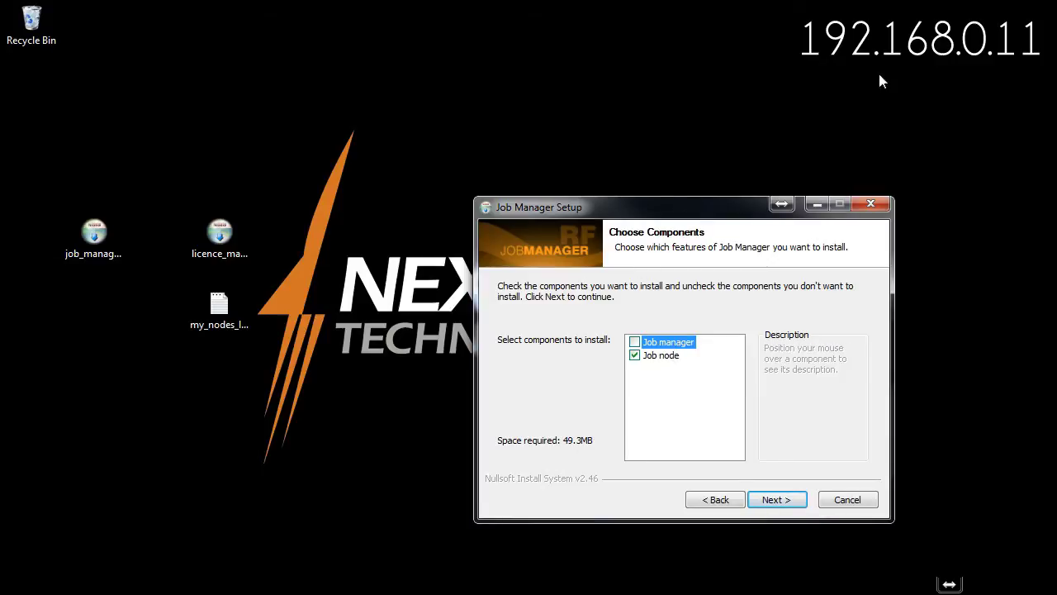
left_click(775, 501)
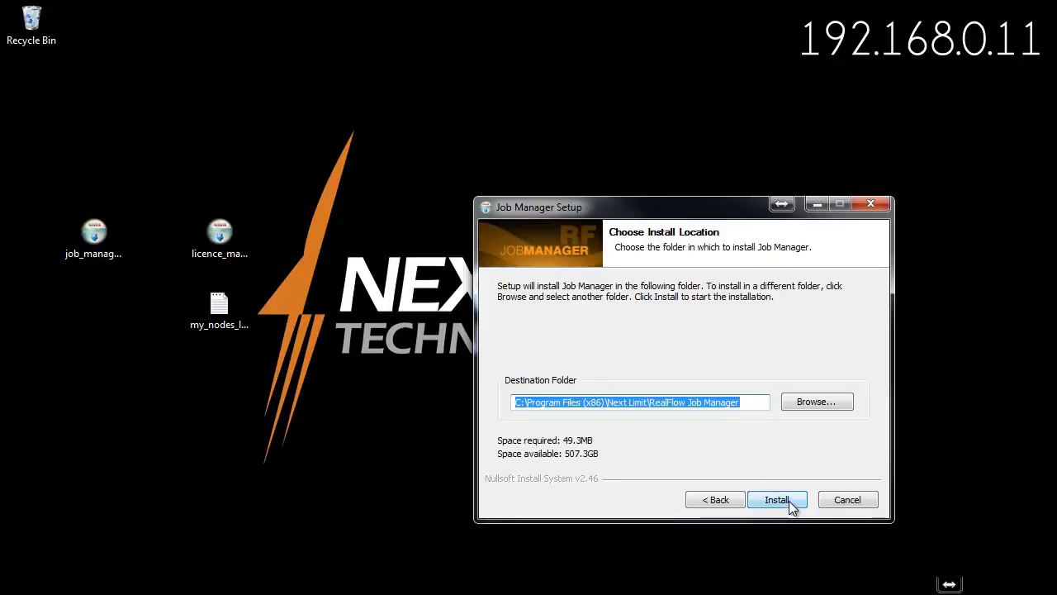
left_click(789, 501)
left_click(776, 500)
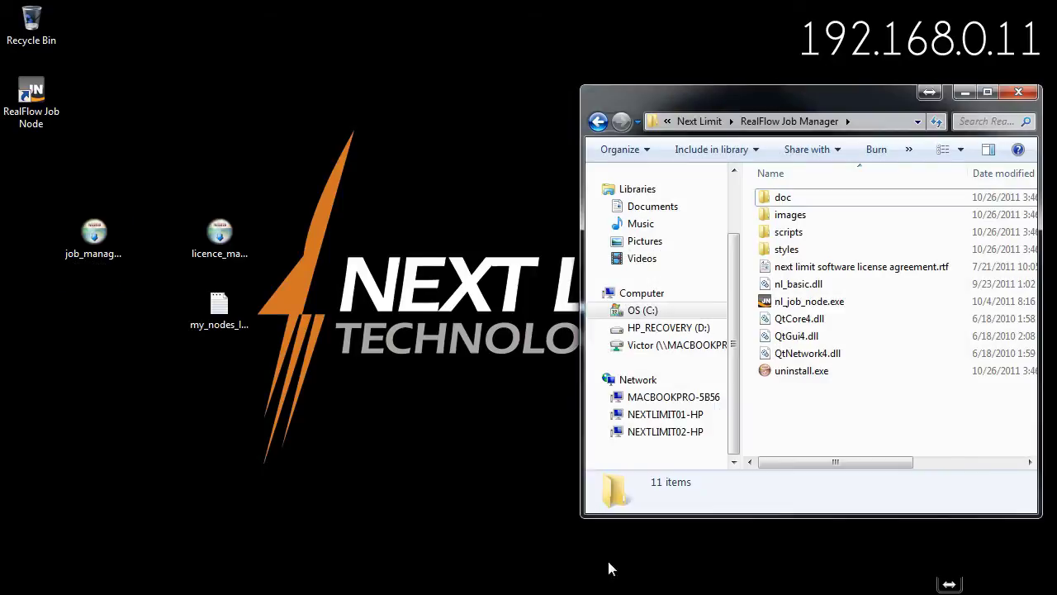
left_click(817, 303)
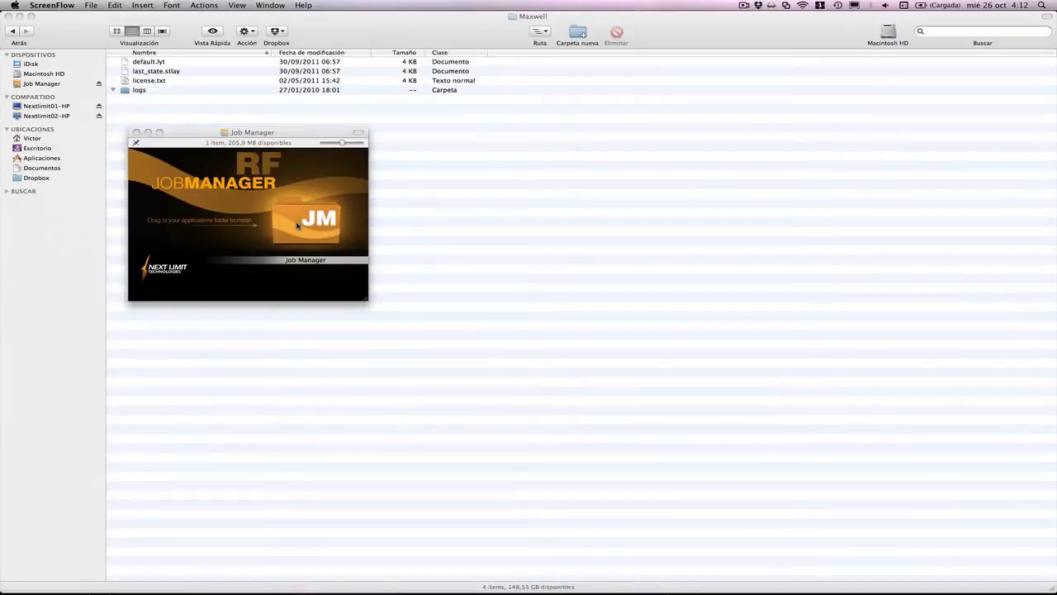
Step: Drag the JM icon into Aplicaciones and open the installed Job Manager folder from the Dock
left_click(296, 224)
left_click_drag(297, 224, 48, 159)
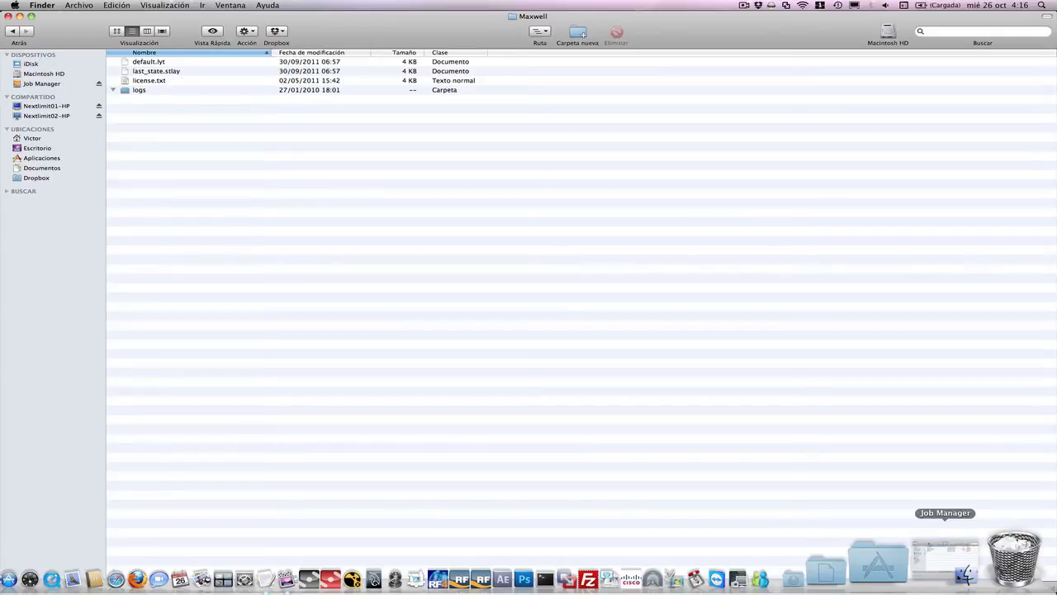
left_click(958, 566)
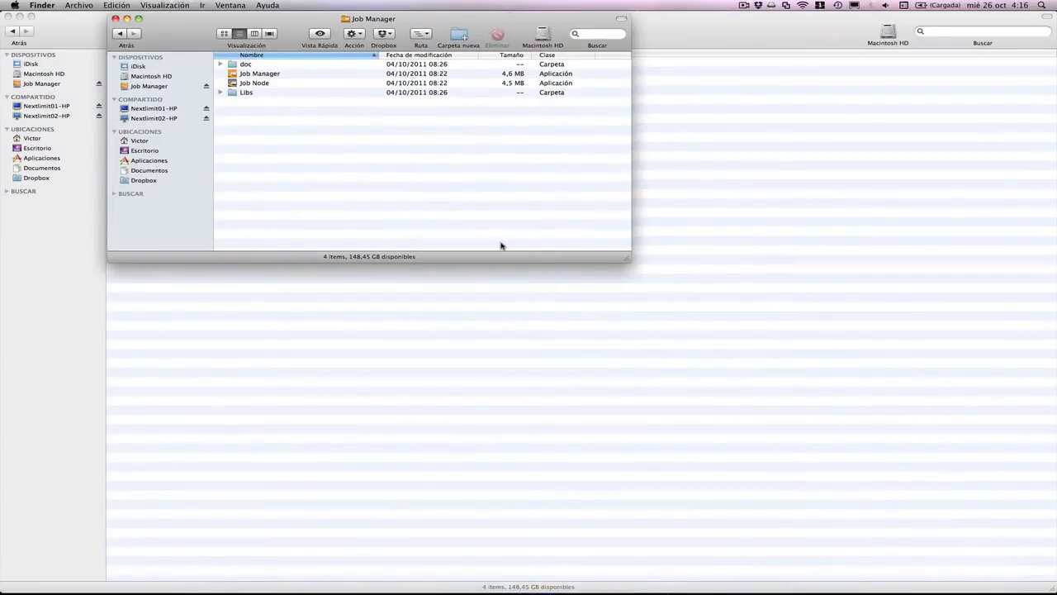
left_click_drag(183, 38, 219, 147)
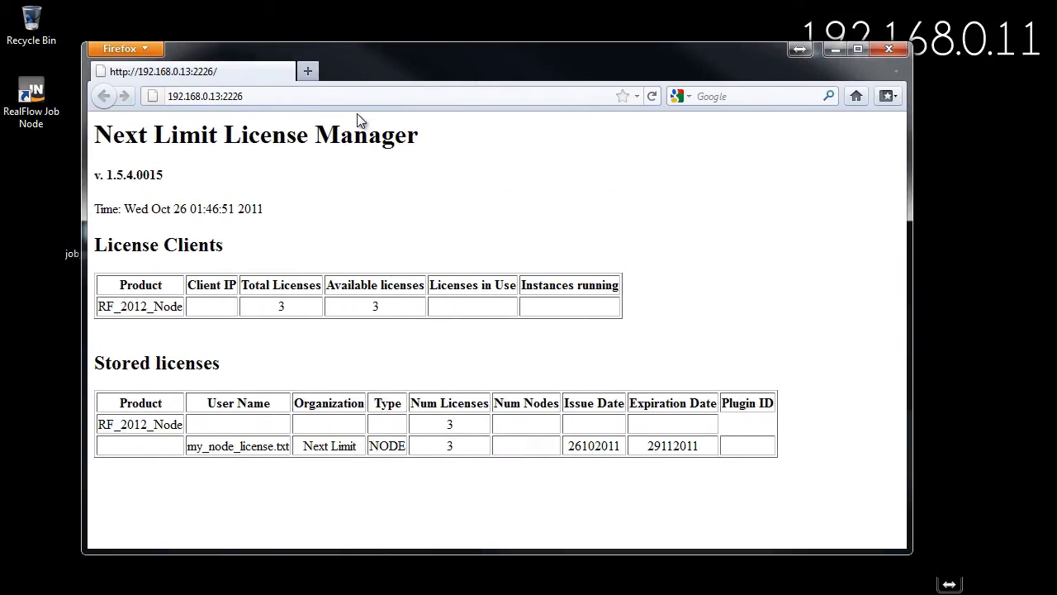
Step: Change the Firefox address port from 2226 to 8080 to load the Job Manager page
left_click(401, 97)
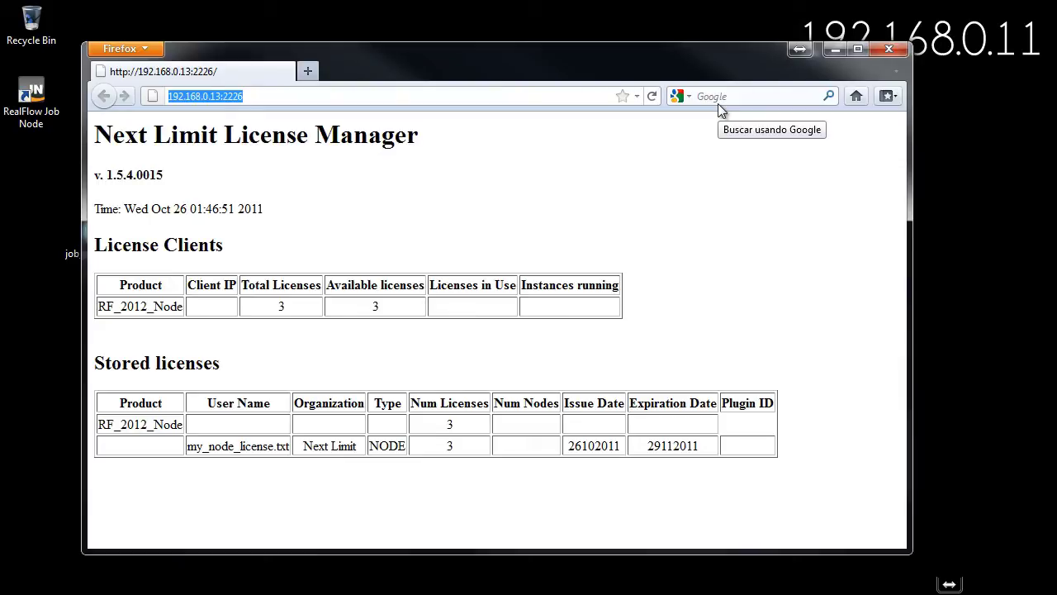
key("End")
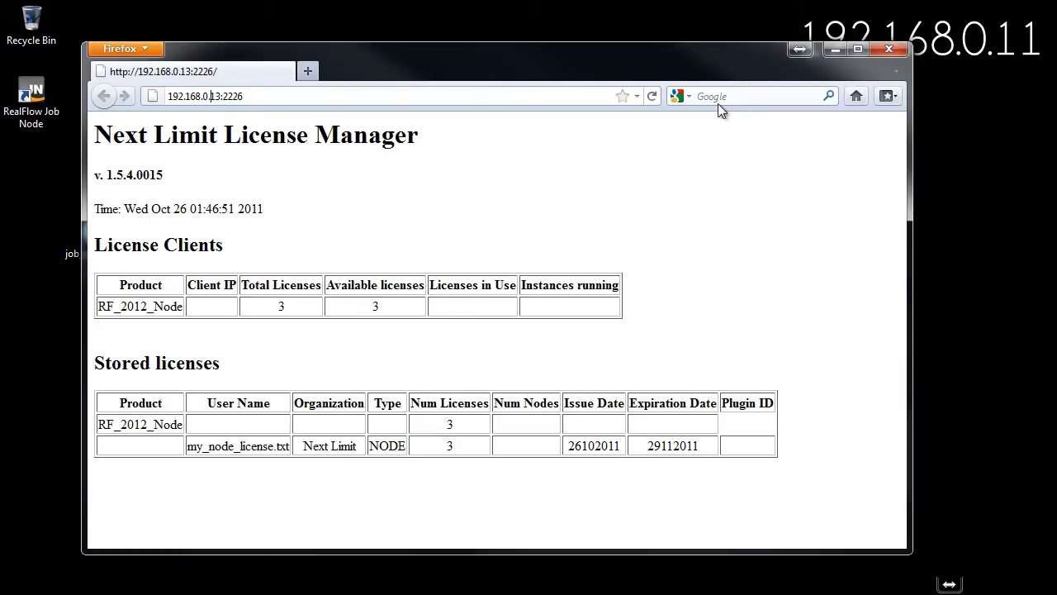
key("shift+Right")
key("shift+Right")
key("shift+Right")
key("shift+Right")
key("shift+Right")
key("shift+Right")
key("shift+Right")
key("End")
key("shift+Left")
key("shift+Left")
key("shift+Left")
key("shift+Left")
type("8080")
key("Return")
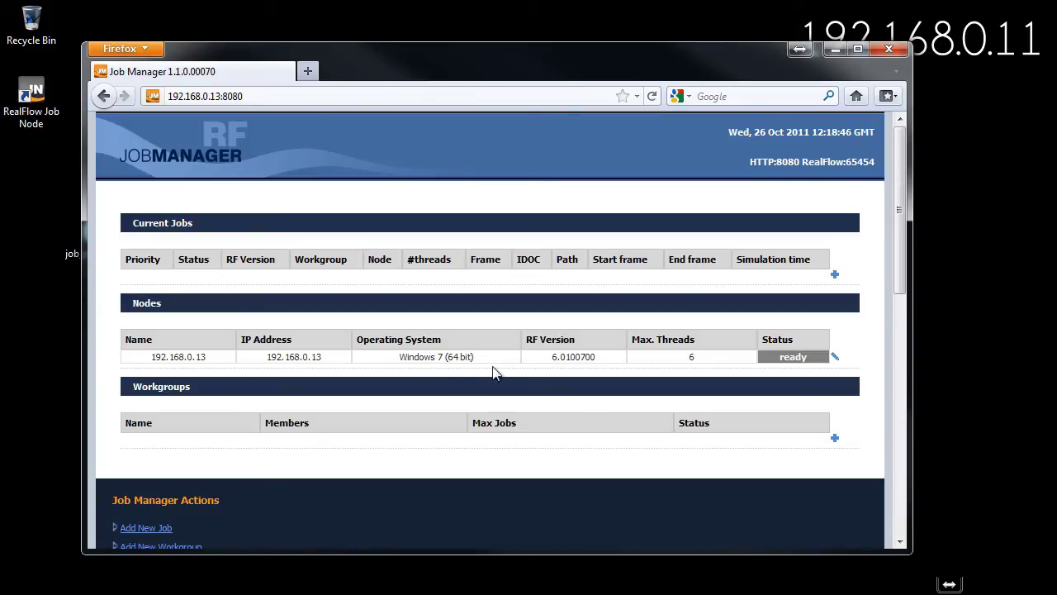
Step: Launch this machine's RealFlow Job Node from its desktop icon
double_click(35, 91)
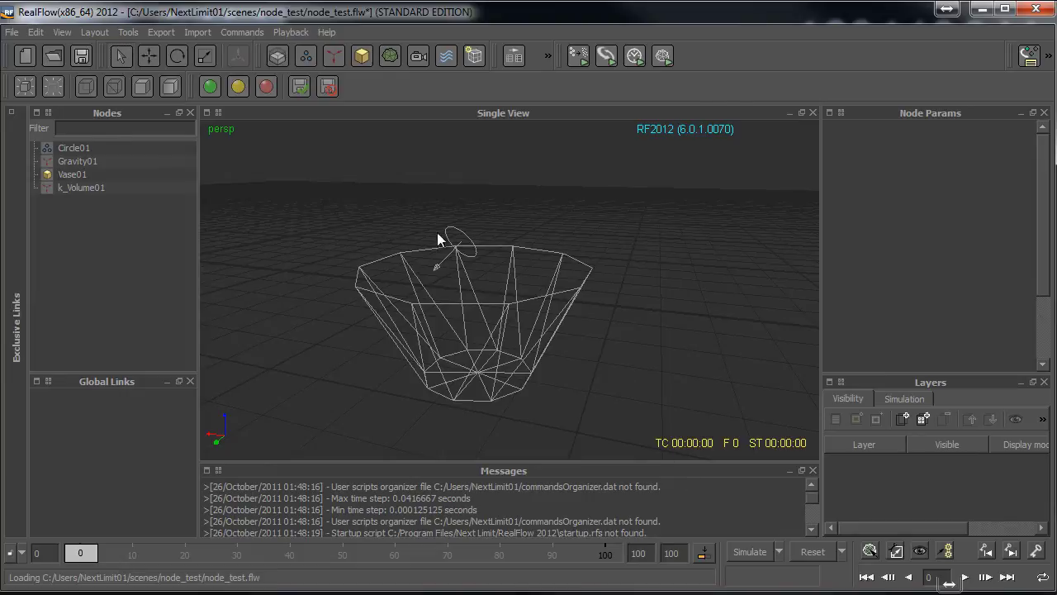
Step: Open RealFlow's File > Preferences on the Job Manager page
left_click(12, 33)
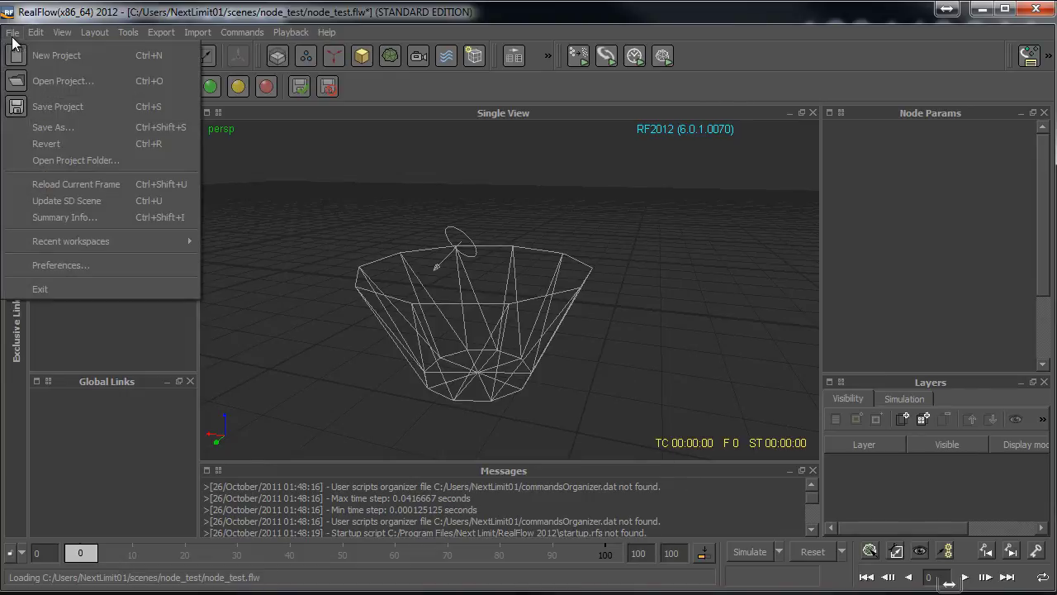
left_click(66, 264)
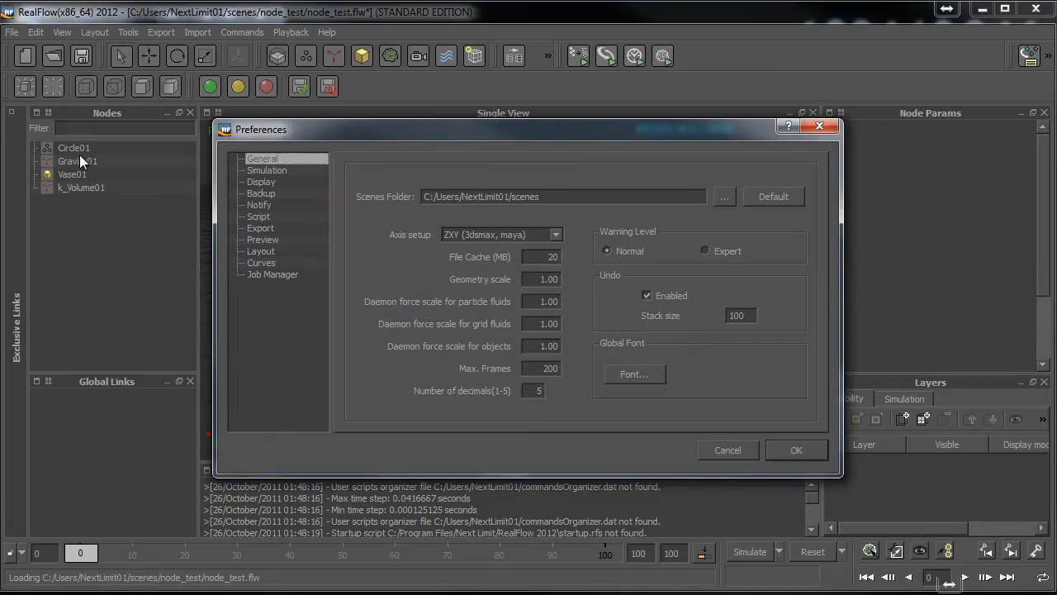
left_click(277, 274)
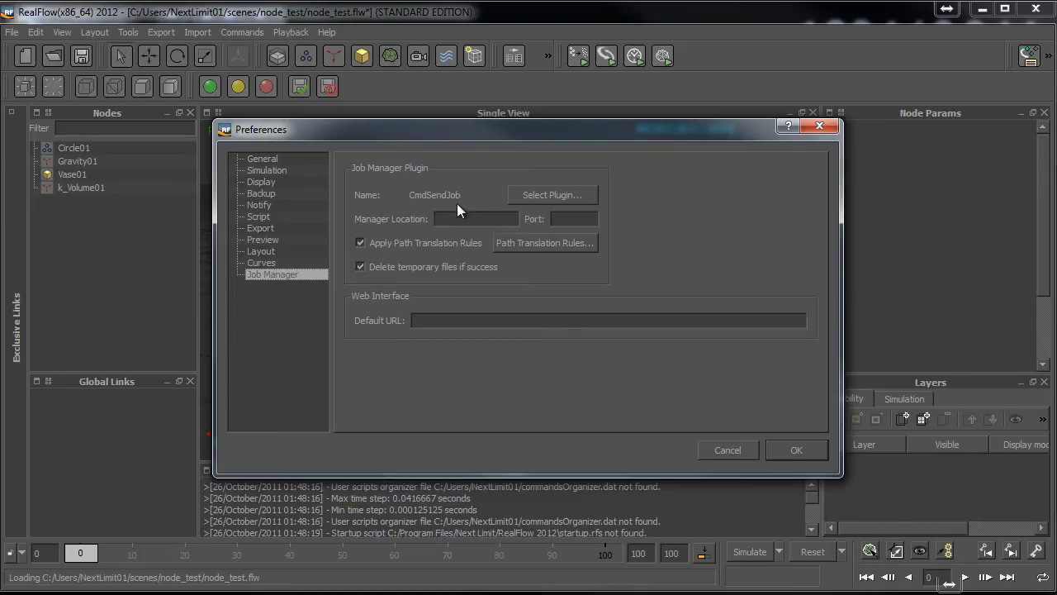
Step: Choose CmdSendJob from Command Plugins as the Job Manager plugin
left_click(548, 196)
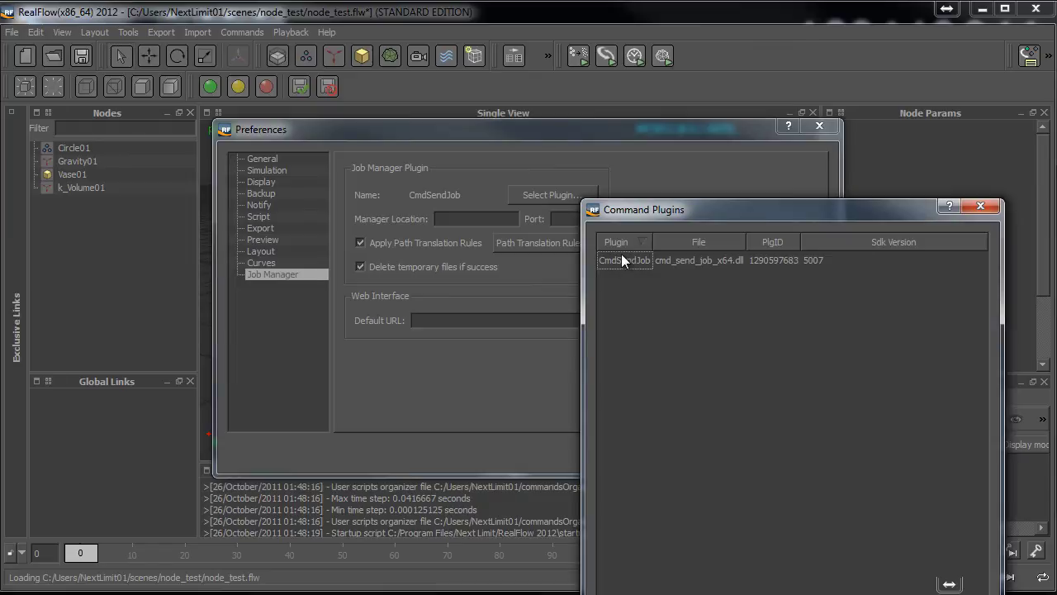
left_click_drag(661, 215, 451, 122)
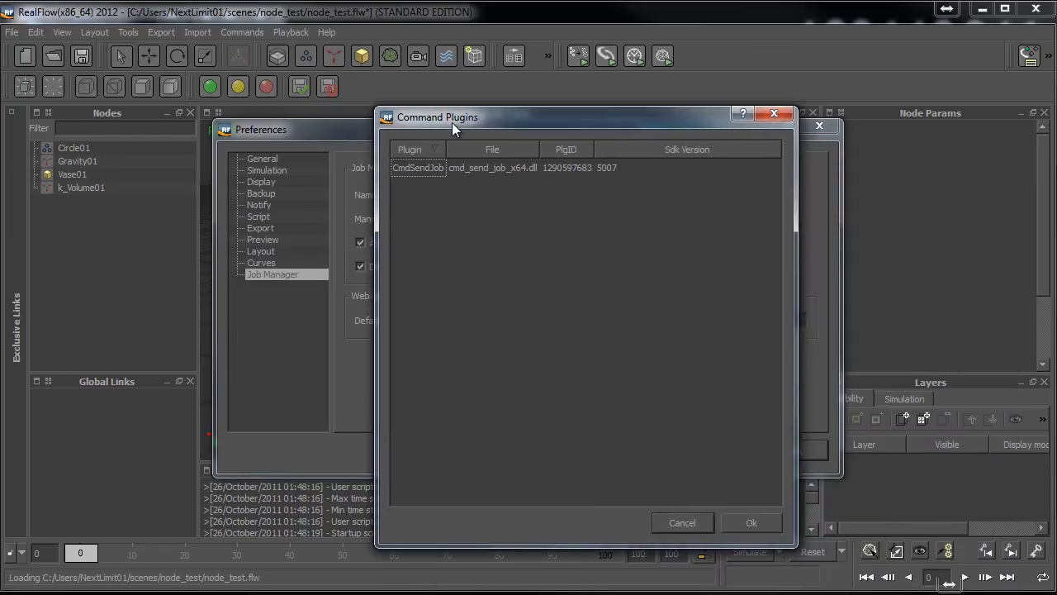
left_click(422, 166)
double_click(445, 168)
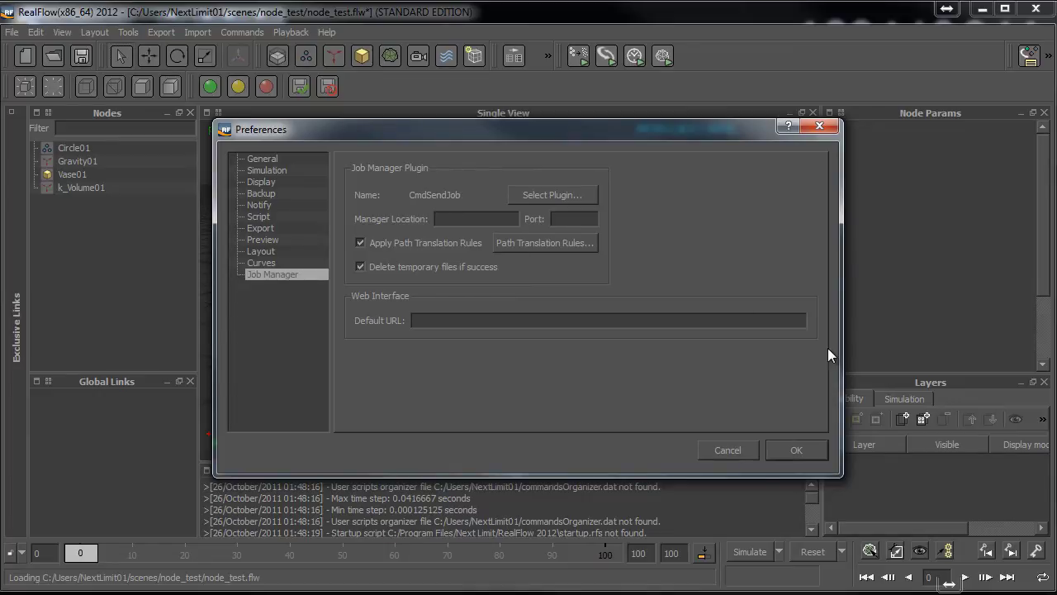
Step: Enter 192.168.0.13 as Manager Location and copy port 65454 from the Firefox Job Manager page
type("192.168.0.13")
left_click(583, 220)
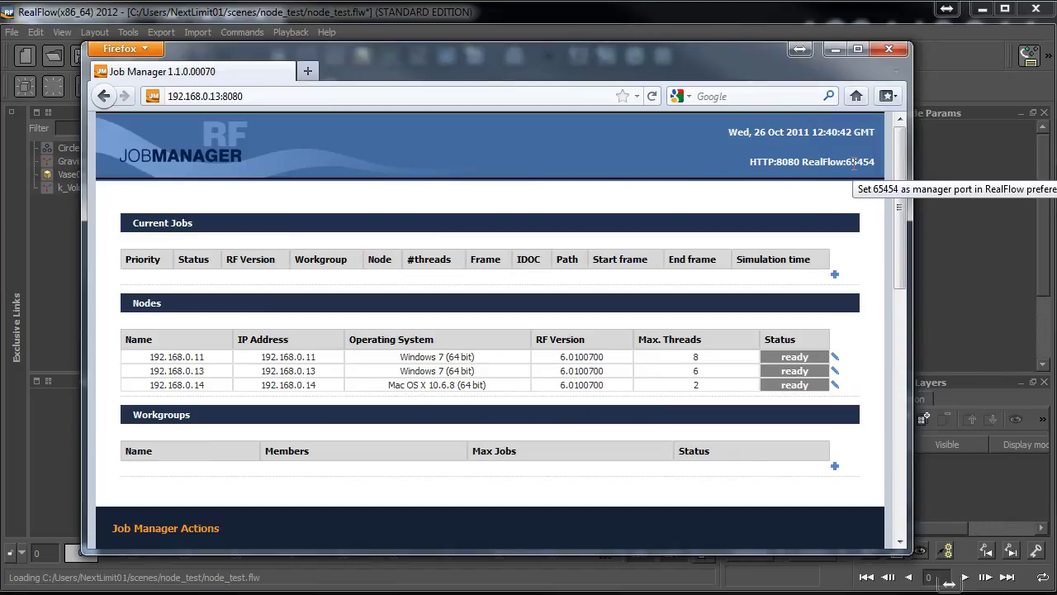
double_click(854, 162)
right_click(854, 162)
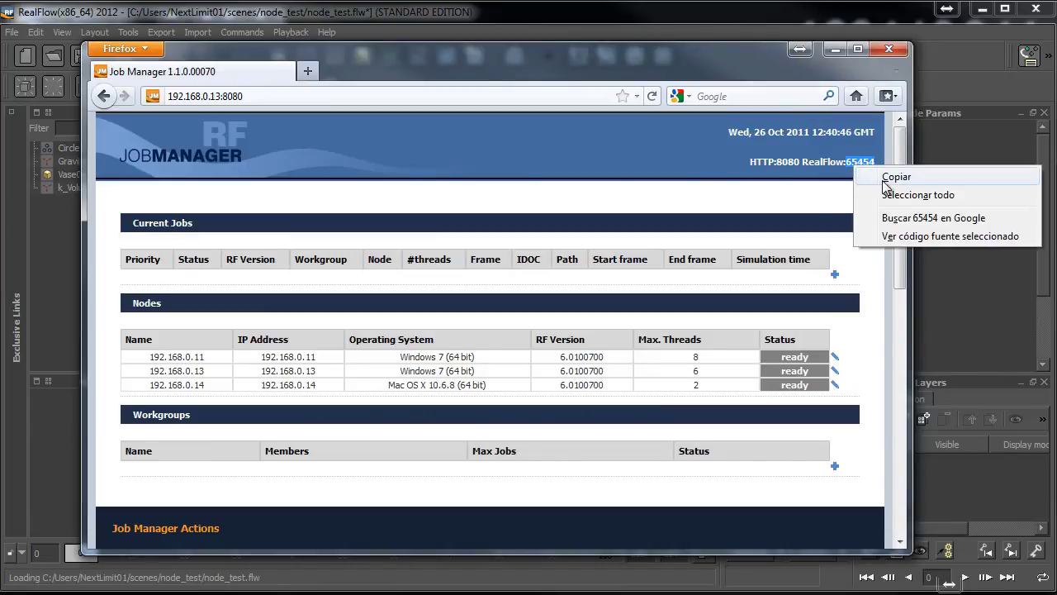
left_click(896, 173)
left_click(834, 50)
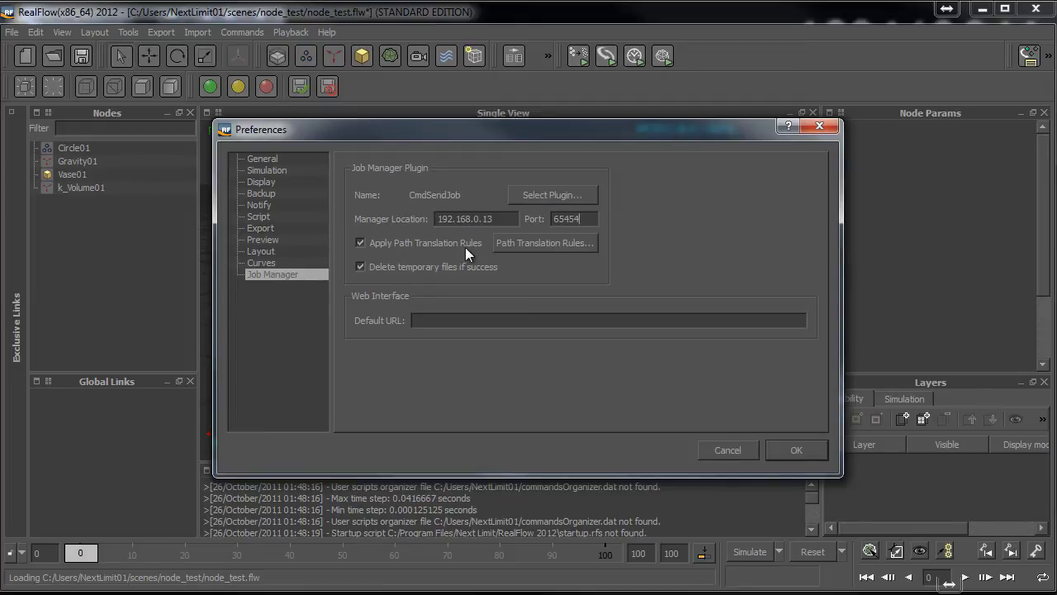
mouse_move(465, 247)
Step: Open Path Translation Rules, widen the dialog and its columns to read full paths, and accept
left_click(518, 249)
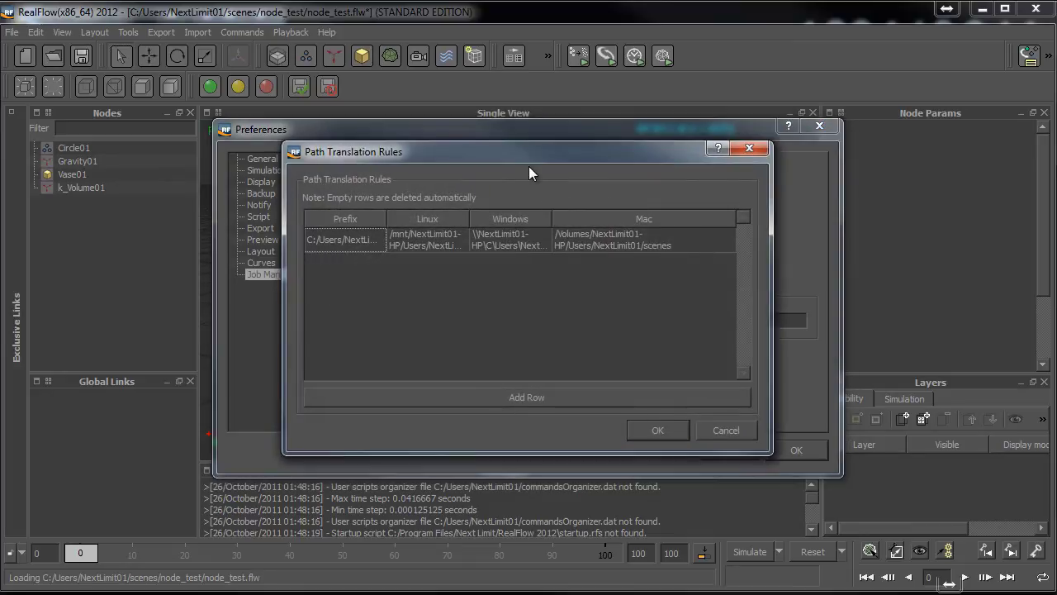
left_click_drag(542, 142, 350, 72)
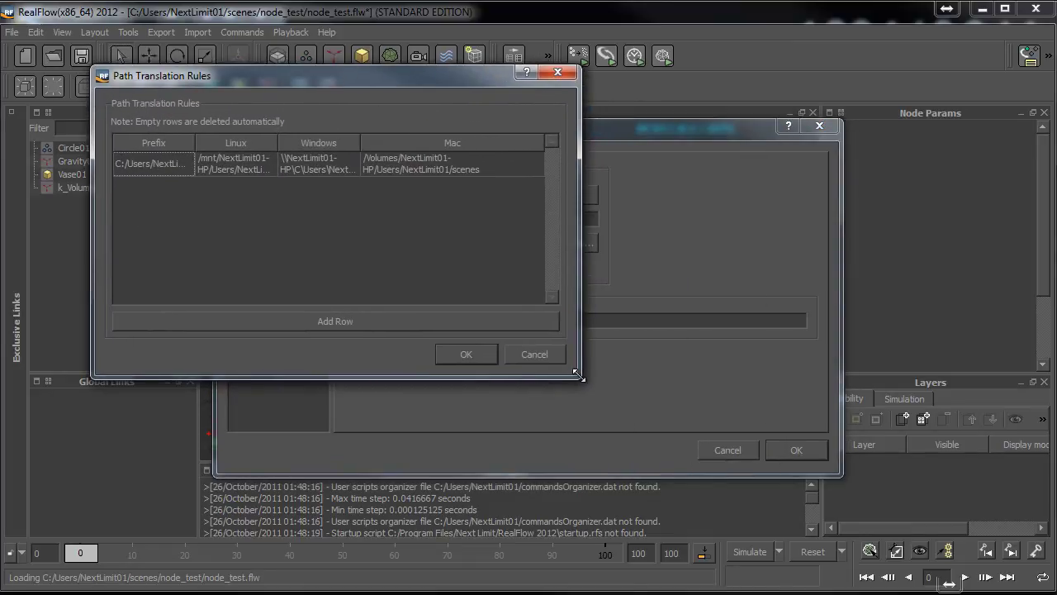
left_click_drag(582, 380, 884, 366)
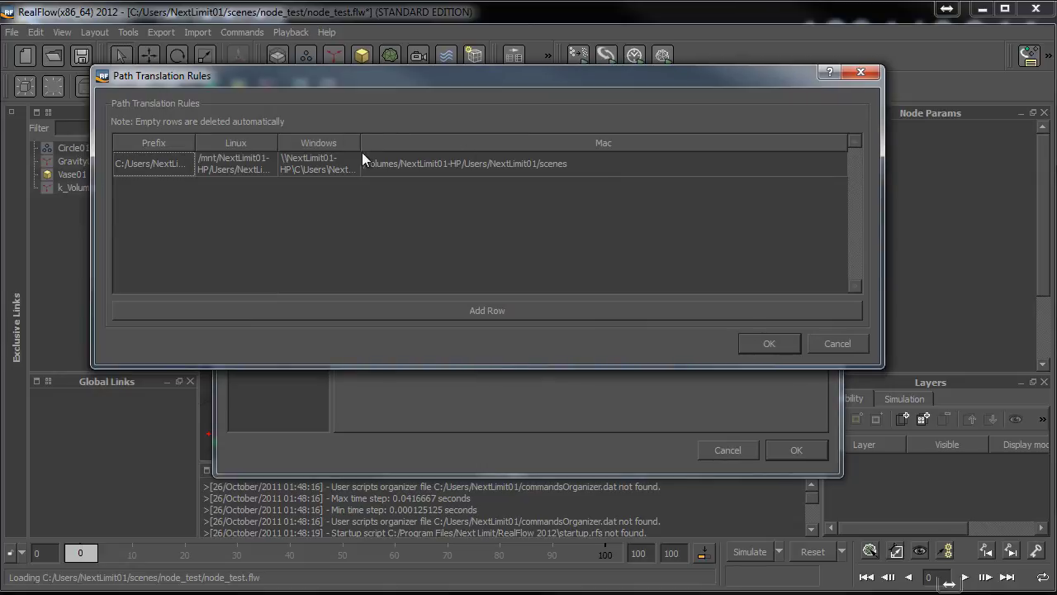
left_click_drag(358, 138, 535, 140)
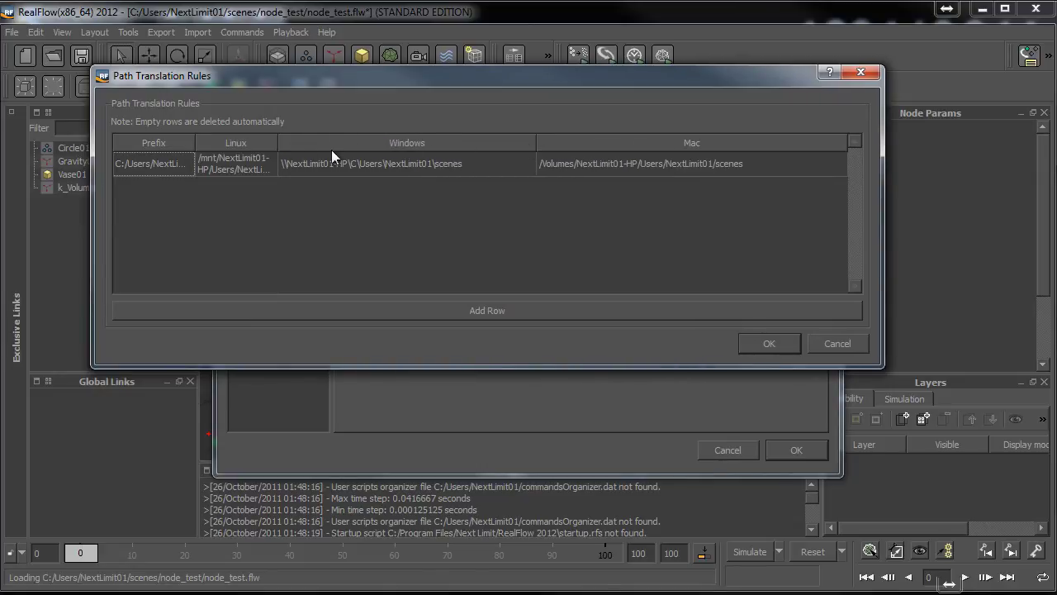
left_click_drag(278, 140, 396, 137)
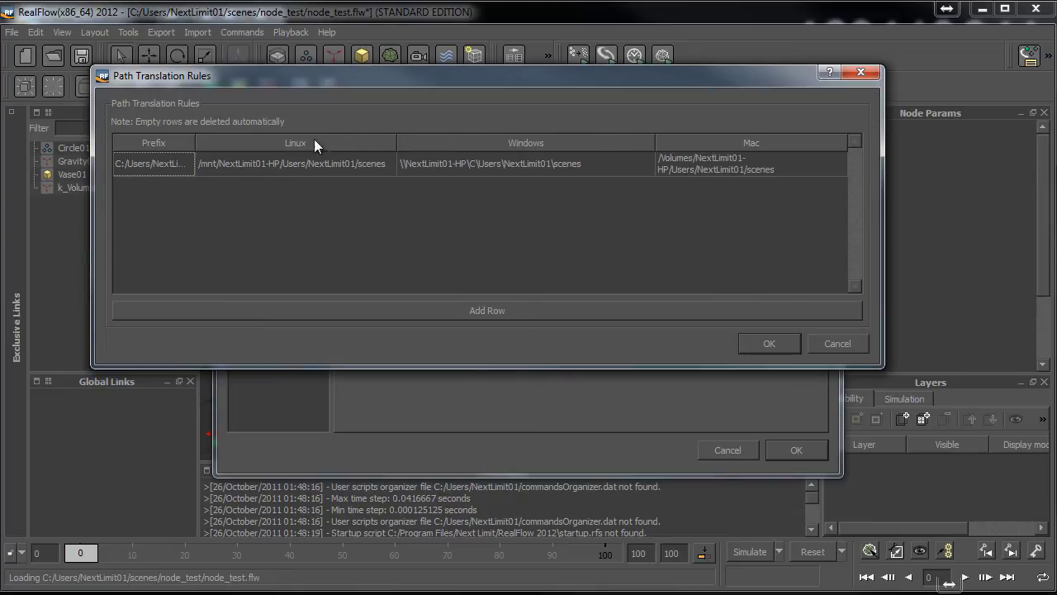
left_click_drag(882, 364, 1011, 353)
left_click_drag(656, 140, 676, 140)
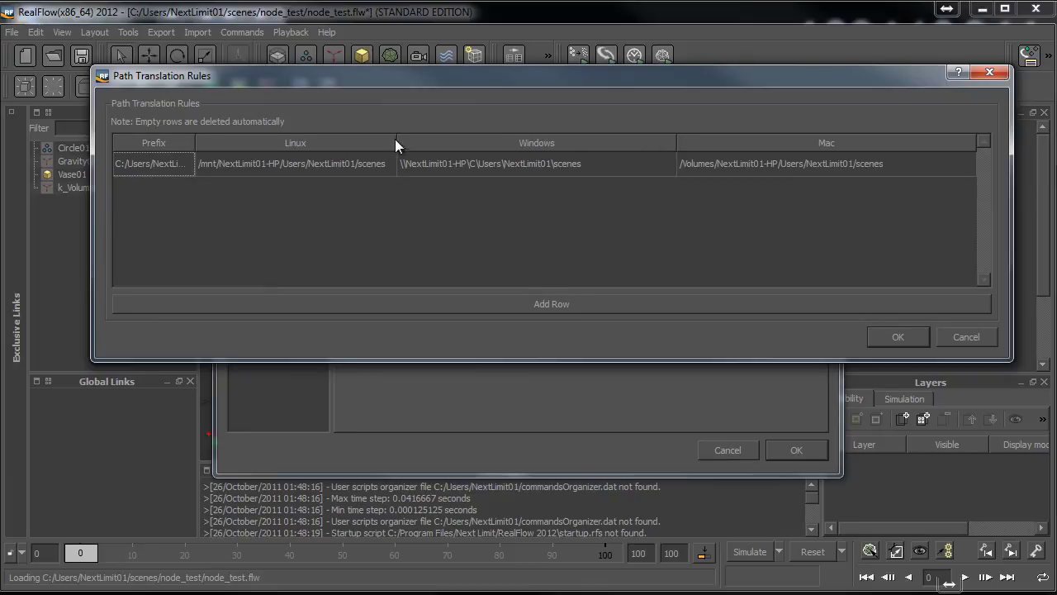
left_click_drag(396, 141, 445, 141)
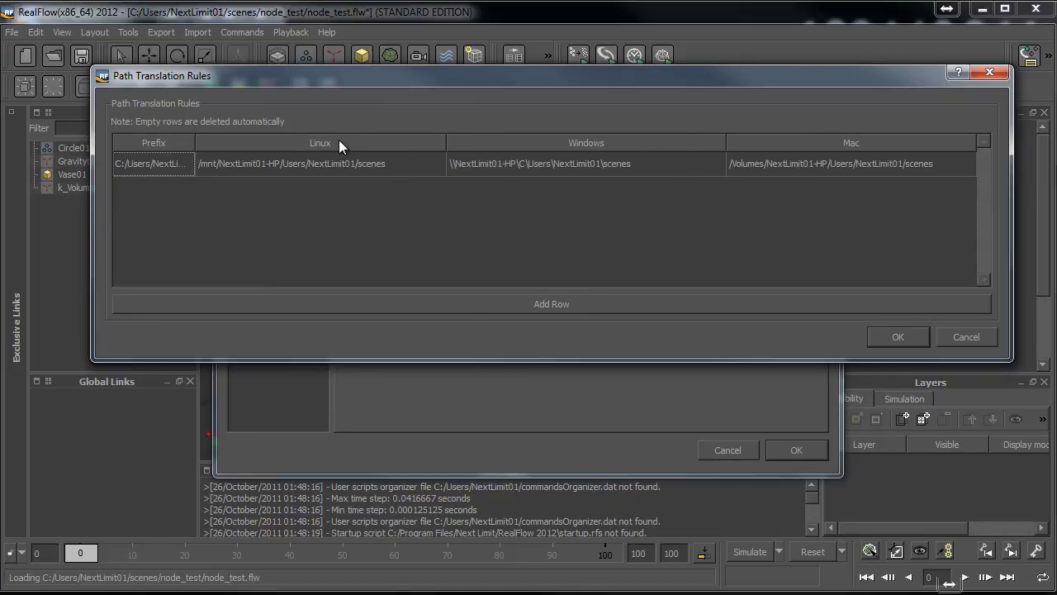
left_click_drag(195, 142, 246, 141)
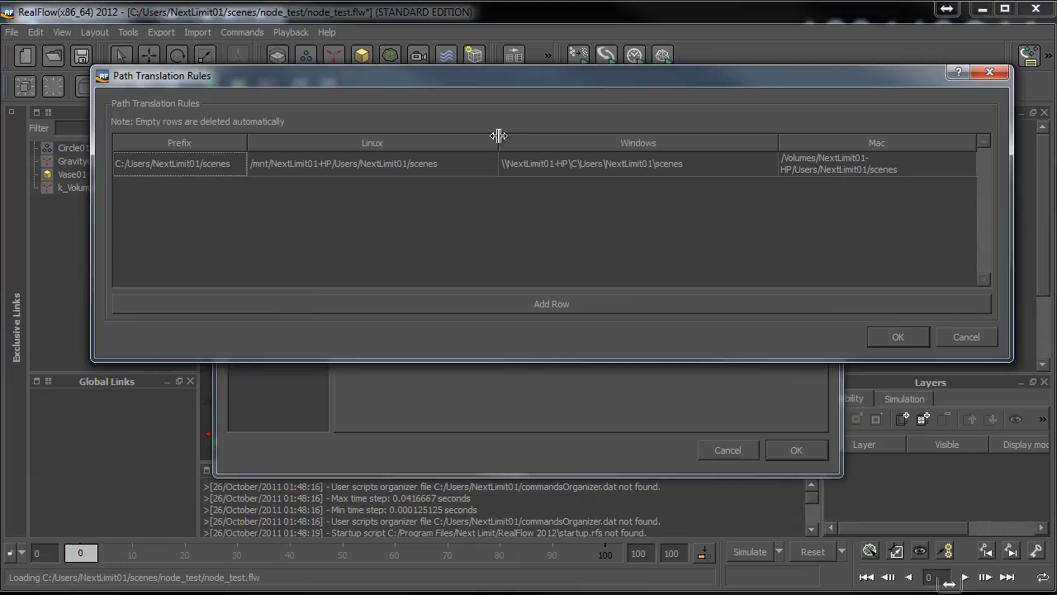
left_click_drag(498, 139, 457, 141)
left_click_drag(734, 138, 668, 142)
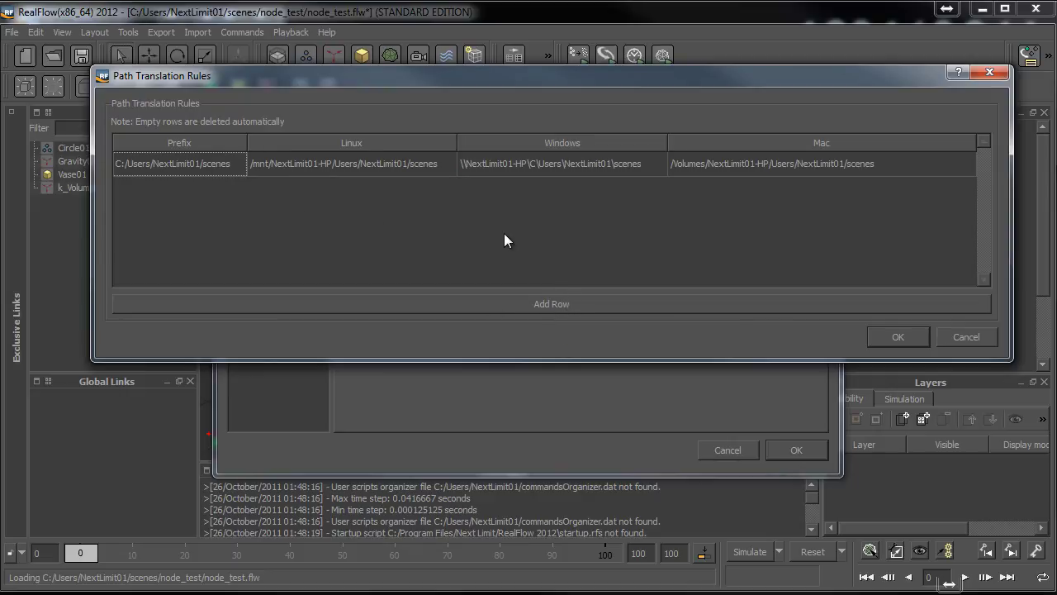
left_click(898, 336)
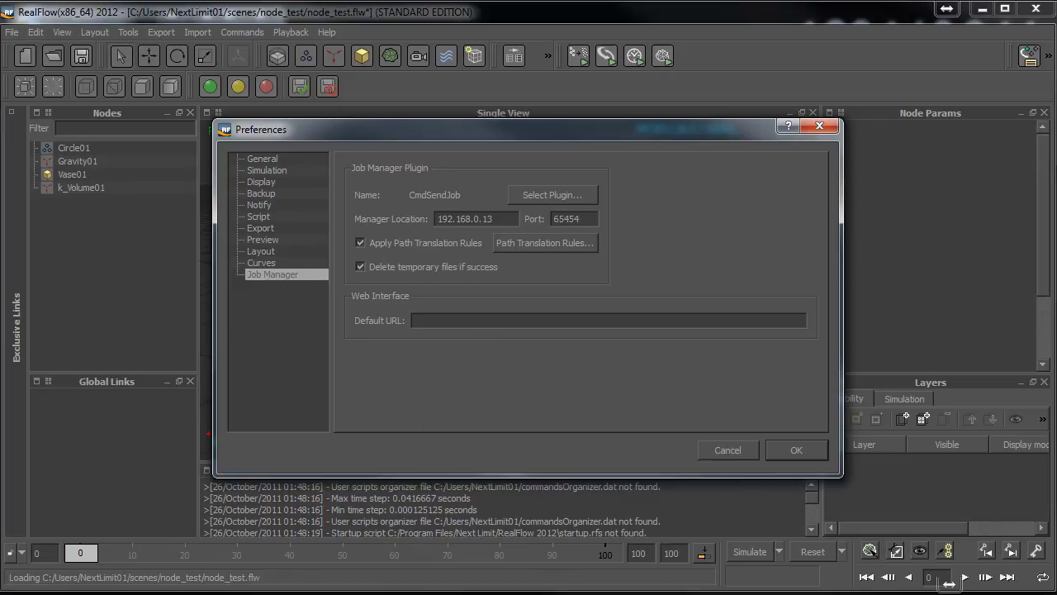
type("1")
type("http://")
type("19")
type("2.168.0")
type(".13")
type(":")
type("8080")
Step: Save the preferences, then check in RealFlow's Job Manager view that all three nodes are ready, and close it
left_click(796, 450)
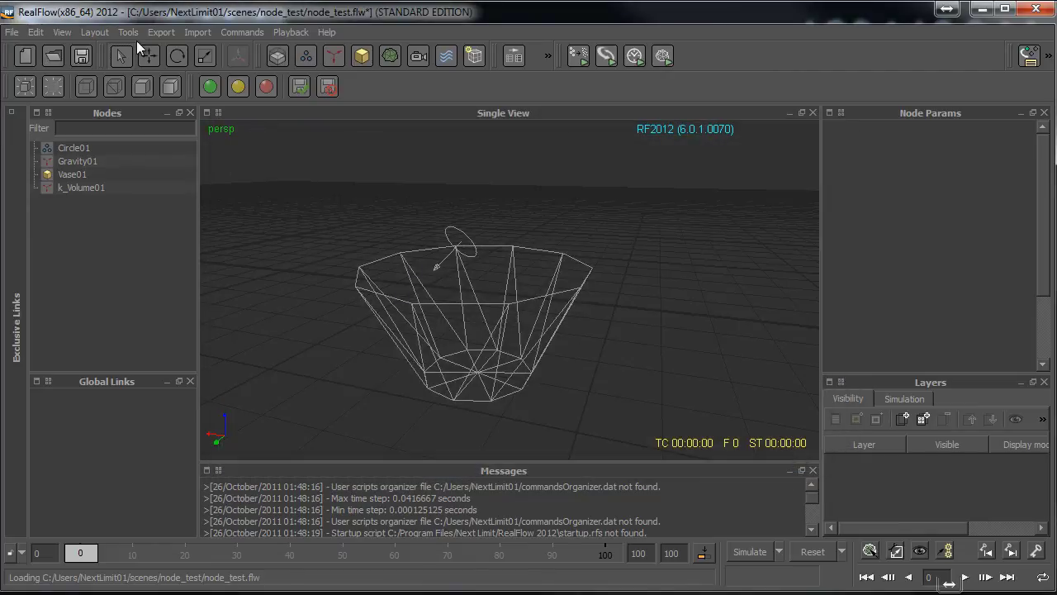
left_click(96, 32)
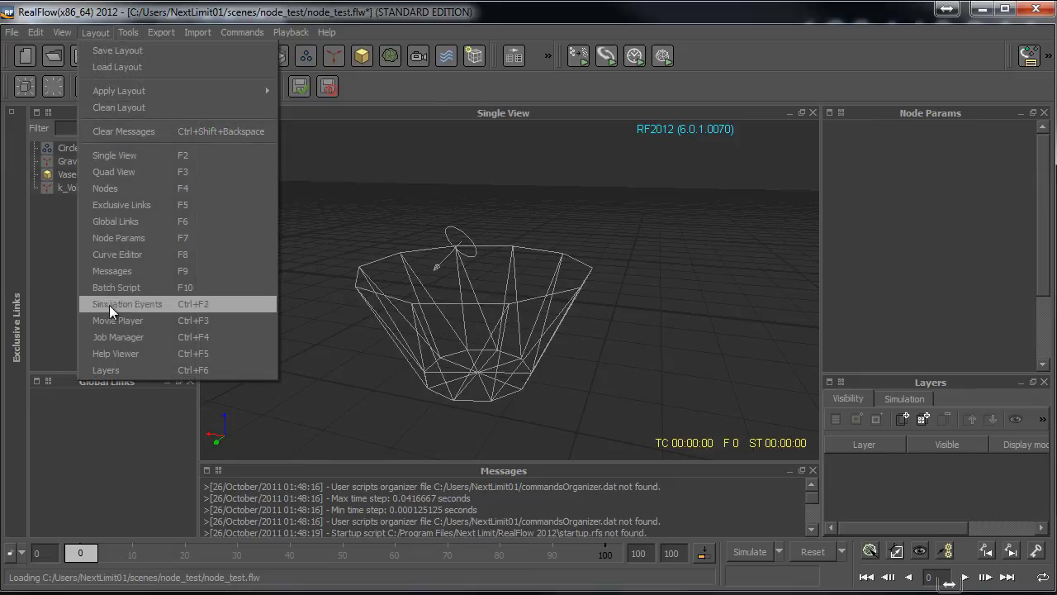
left_click(116, 336)
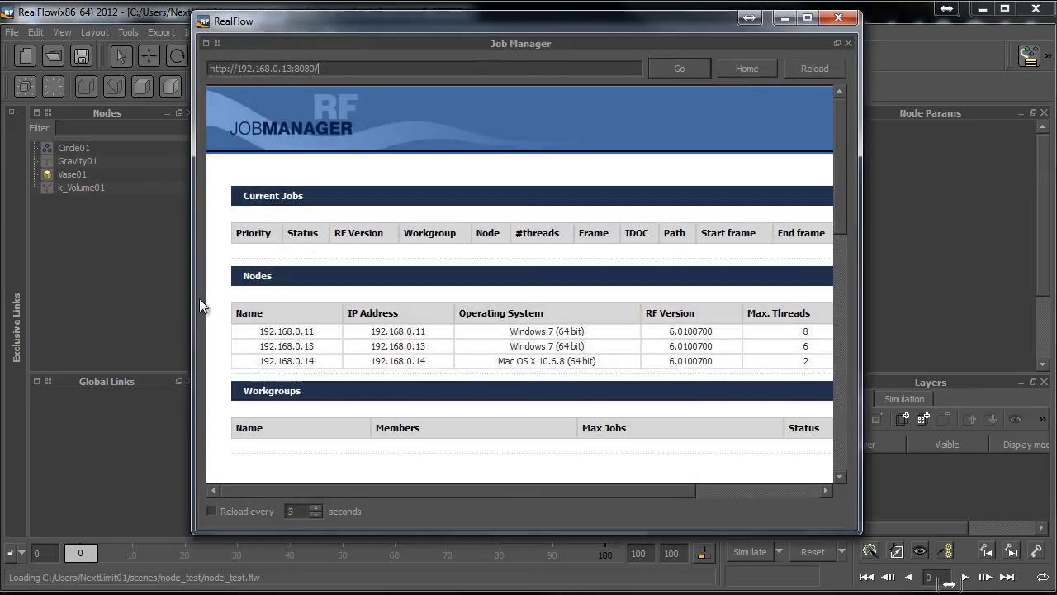
left_click_drag(530, 25, 366, 26)
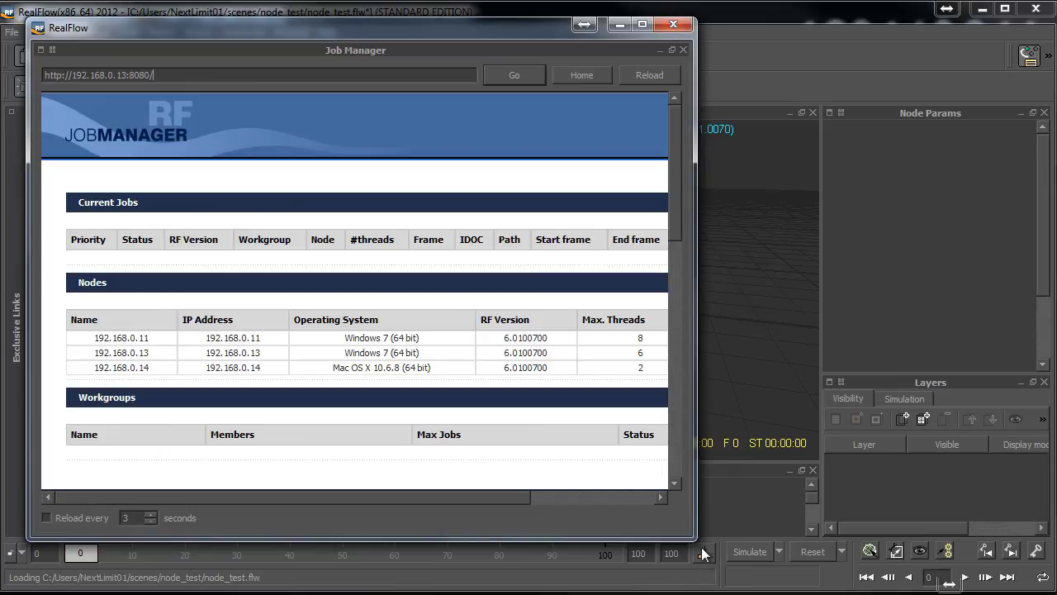
left_click_drag(695, 538, 954, 587)
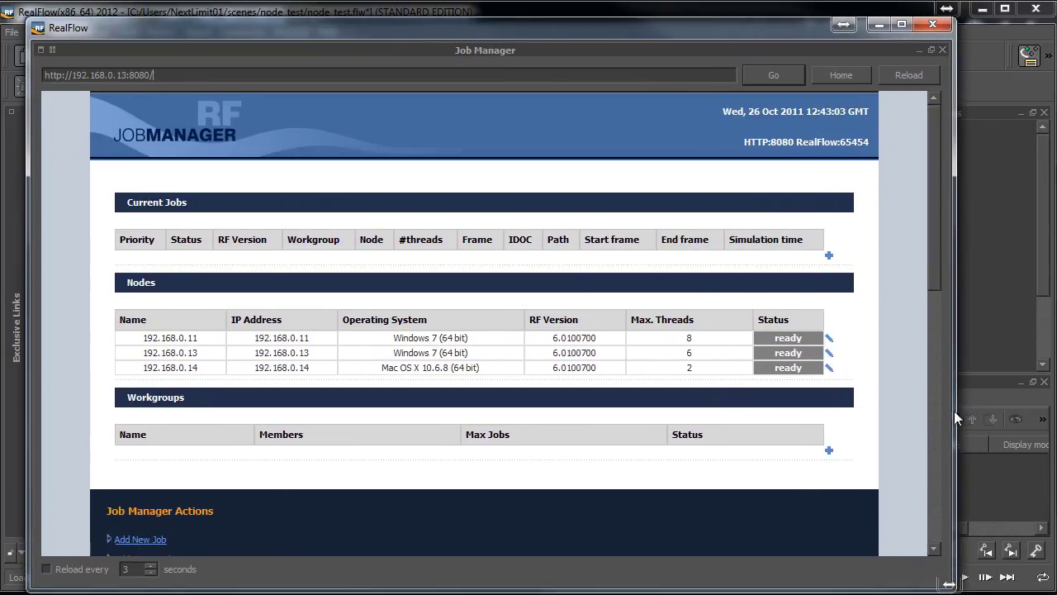
left_click_drag(938, 218, 895, 185)
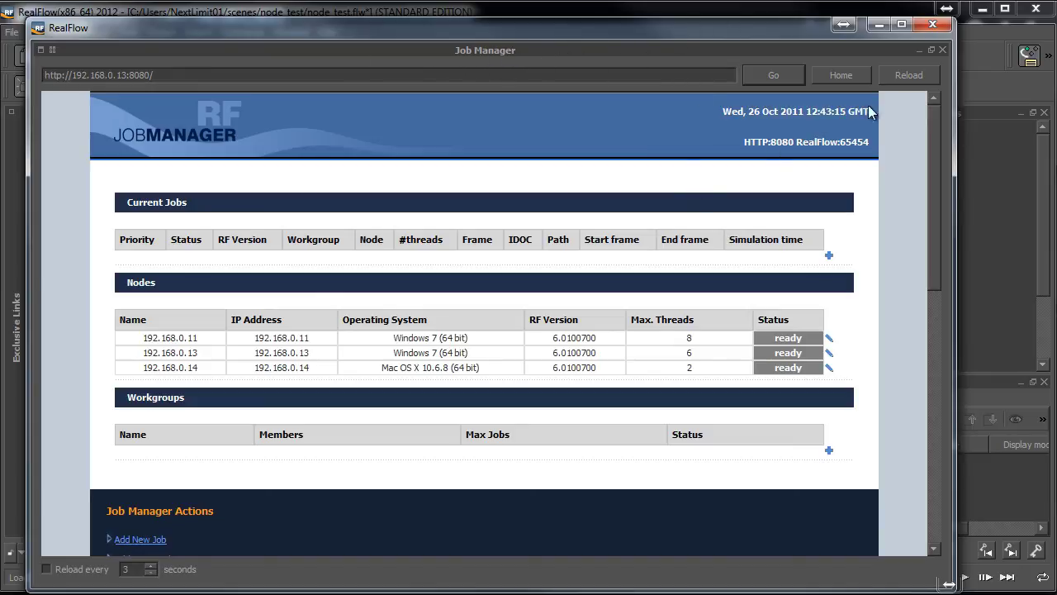
left_click(934, 25)
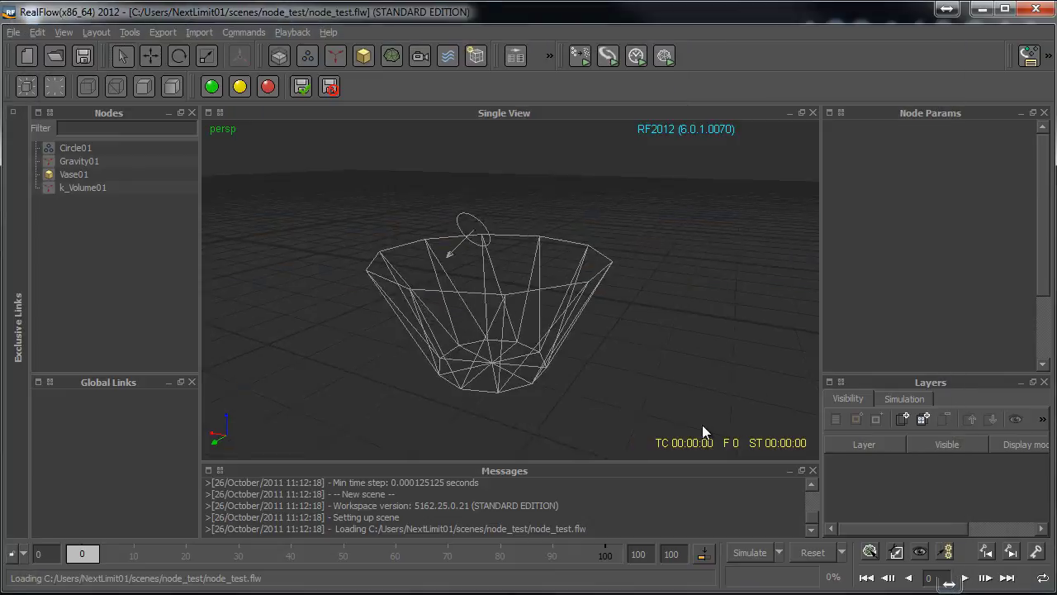